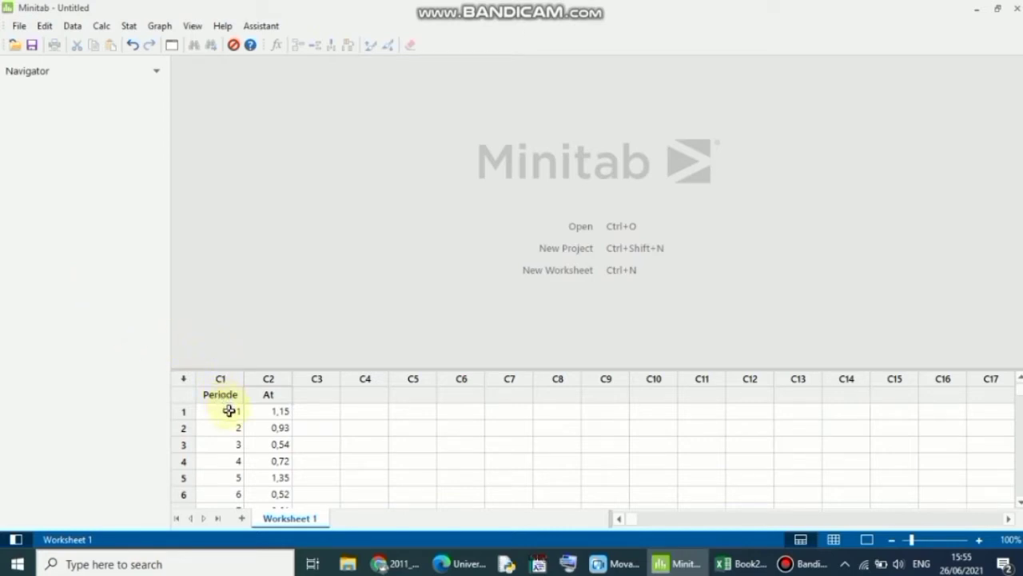
Examine the entries of the Periode column in the worksheet, from the column name down to its last row
click(229, 410)
key(Up)
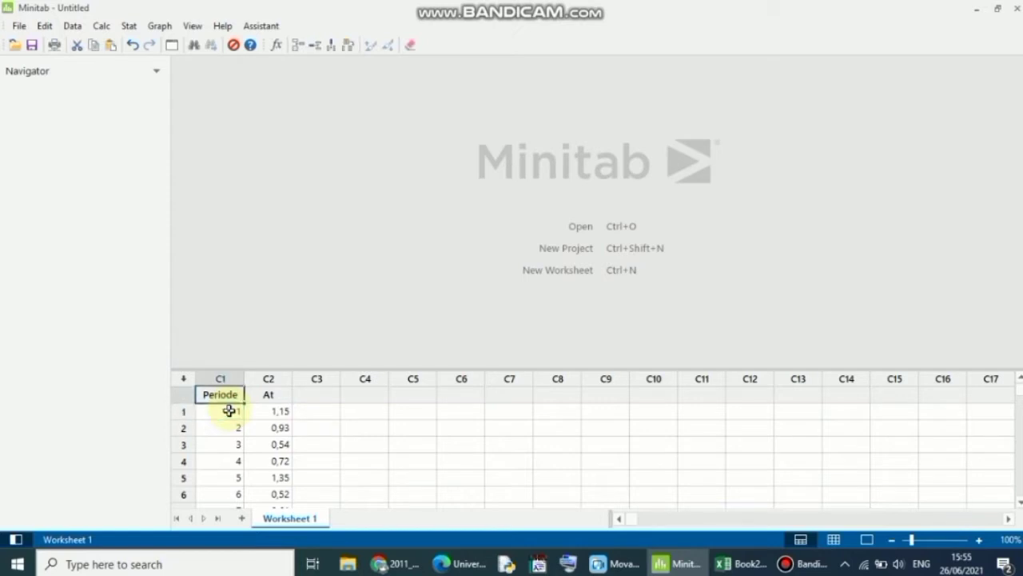
click(229, 410)
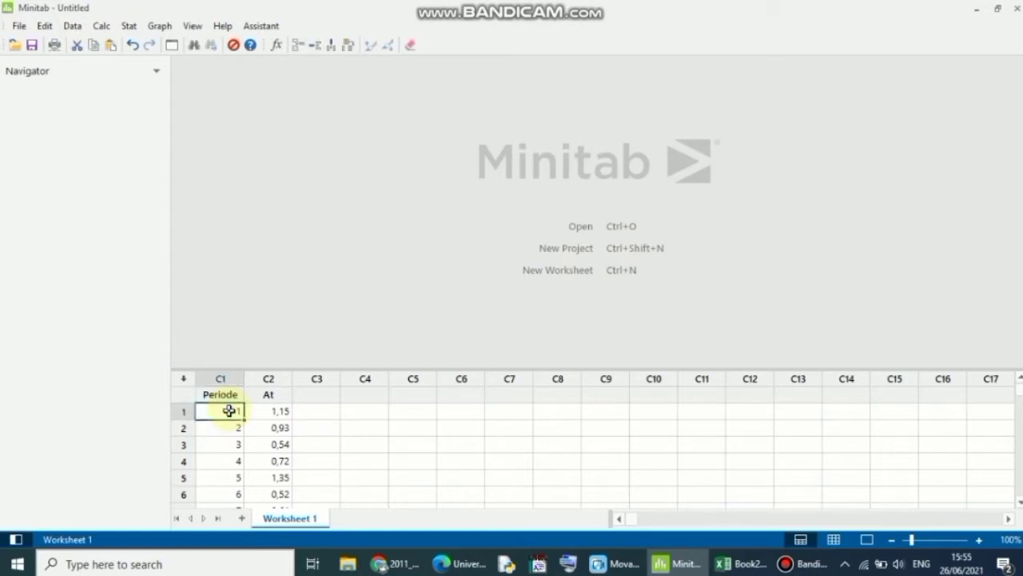
key(Down)
key(Down)
key(Down)
key(Down)
key(Down)
key(Down)
key(Down)
key(Down)
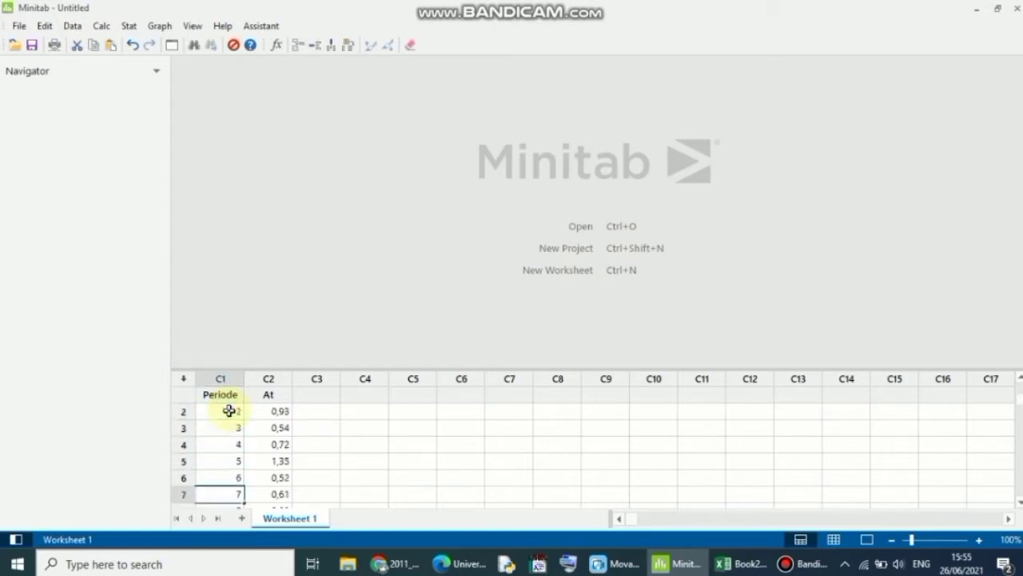
key(Down)
key(Up)
key(Up)
key(Up)
key(Up)
key(Up)
key(Up)
key(Up)
key(Up)
key(Up)
key(Up)
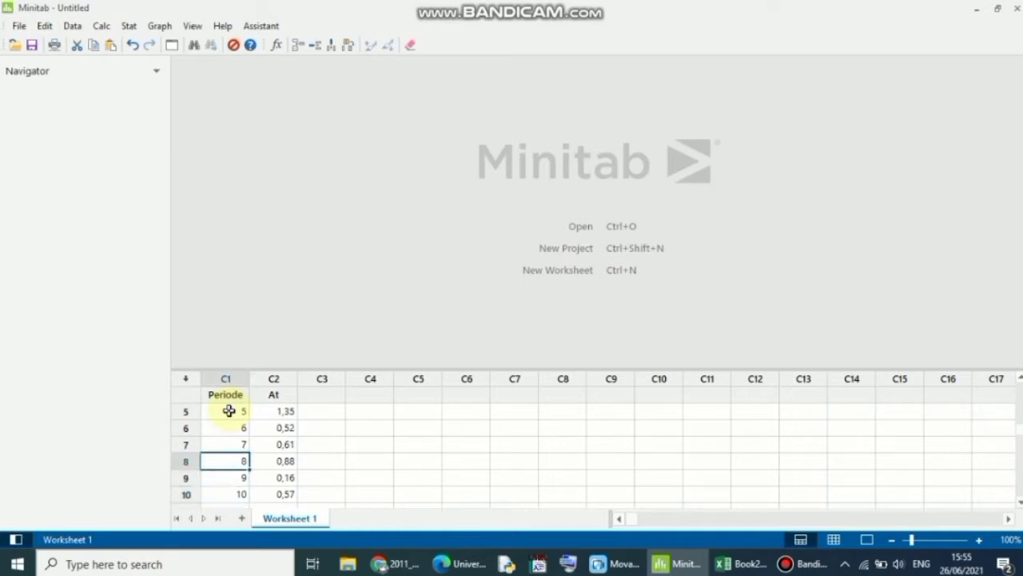
Review the At column's data from the column name down to period 10
click(277, 393)
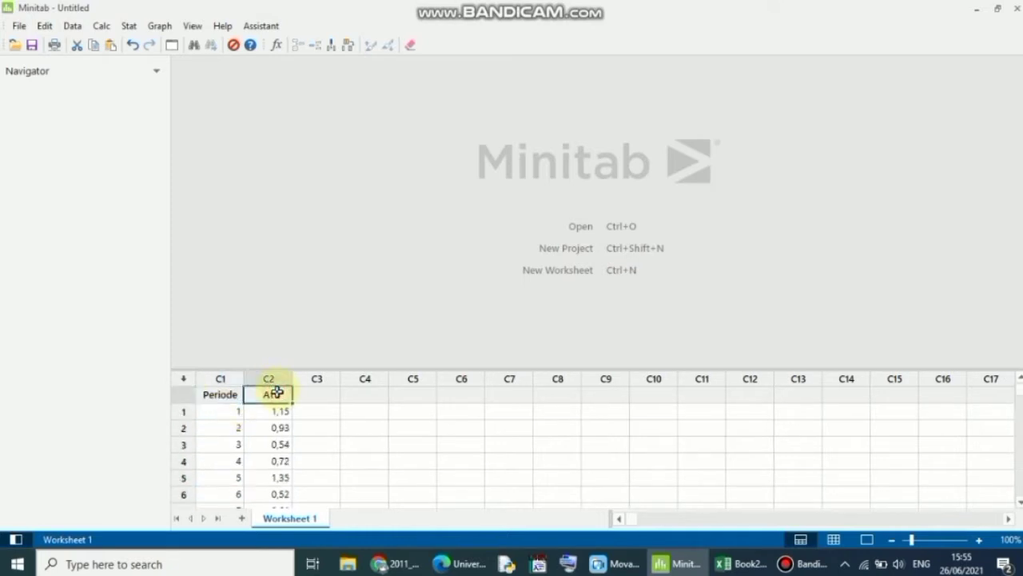
key(Down)
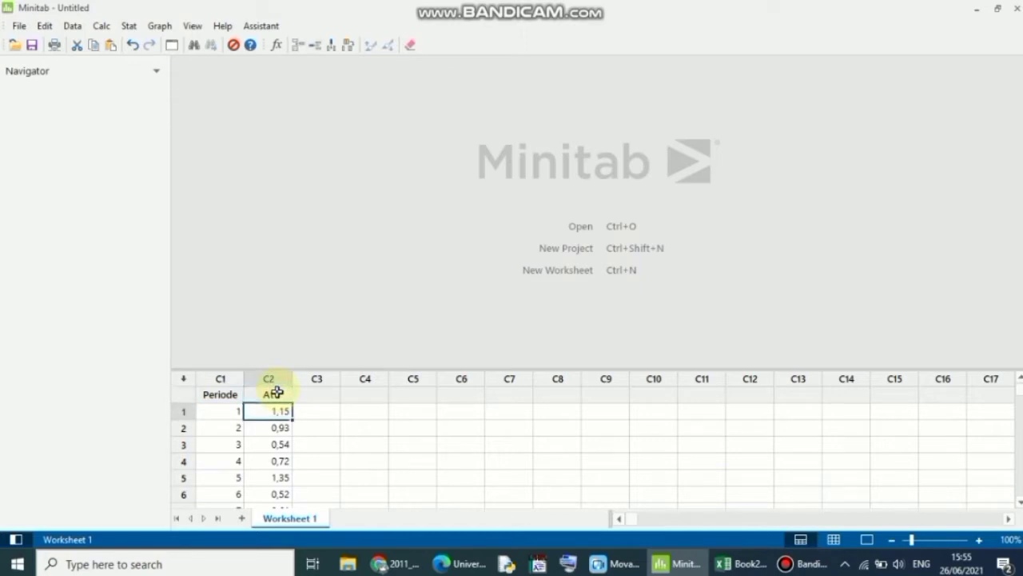
key(Down)
key(Up)
key(Down)
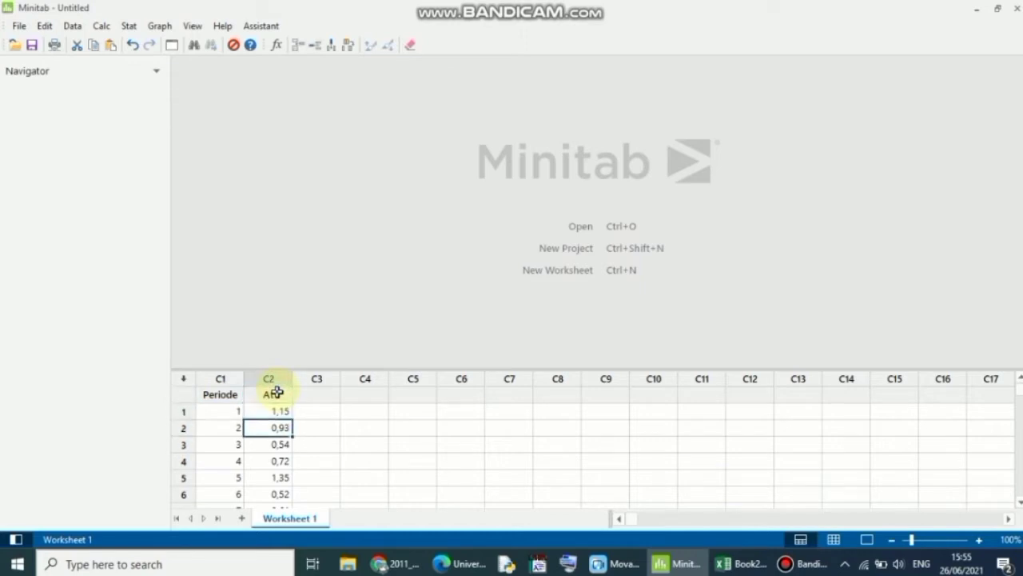
key(Down)
key(Down)
key(Down)
key(Down)
key(Down)
key(Down)
key(Down)
key(Down)
key(Down)
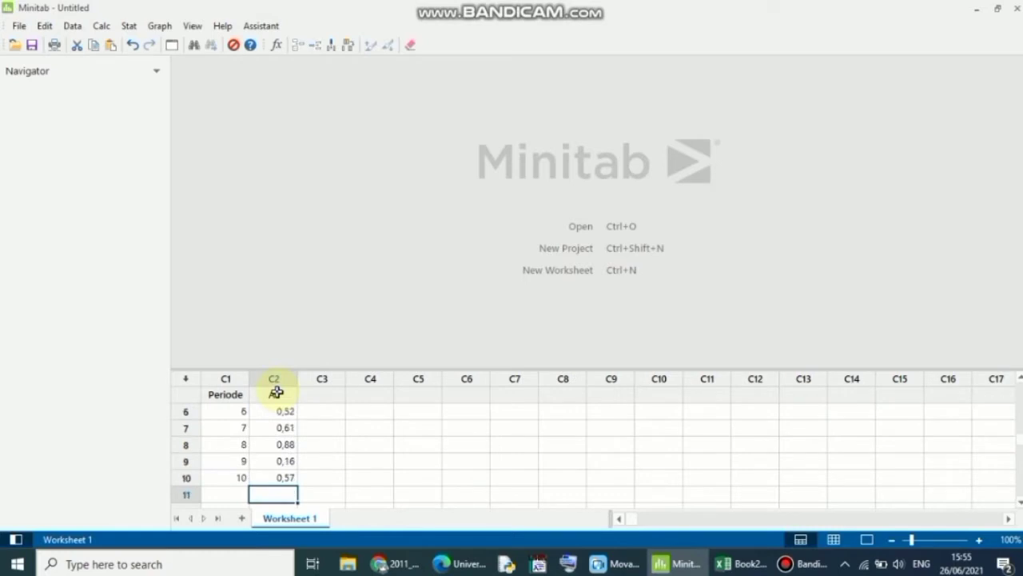
key(Up)
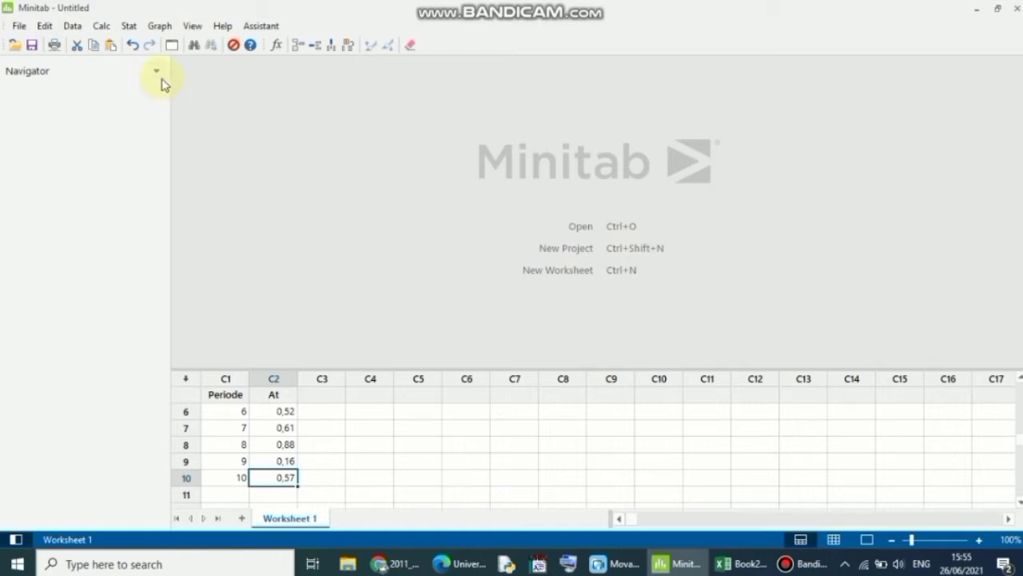
Create a simple time series plot of the At series with the time scale kept on Index, and view the whole graph
click(132, 26)
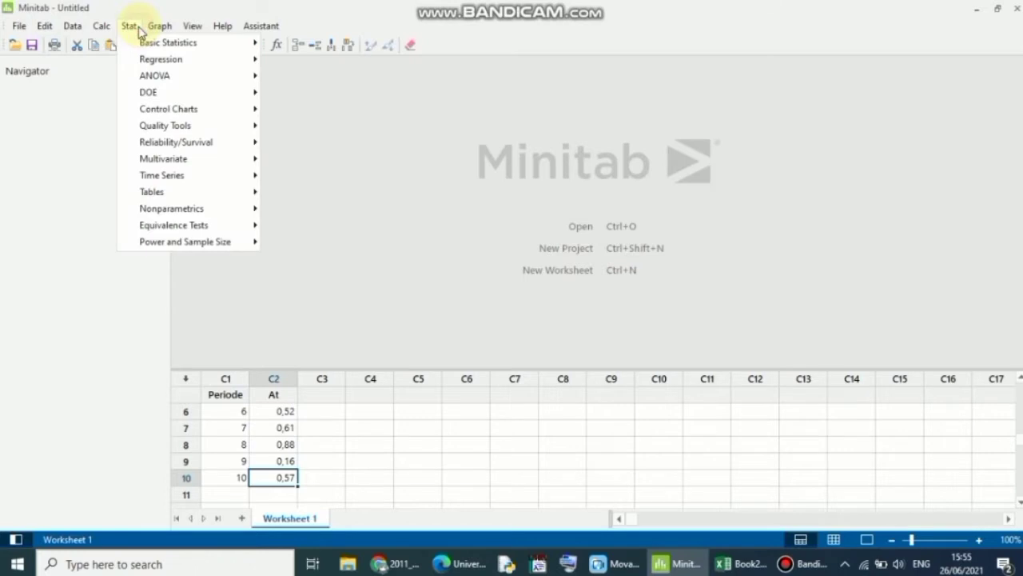
click(193, 176)
click(274, 175)
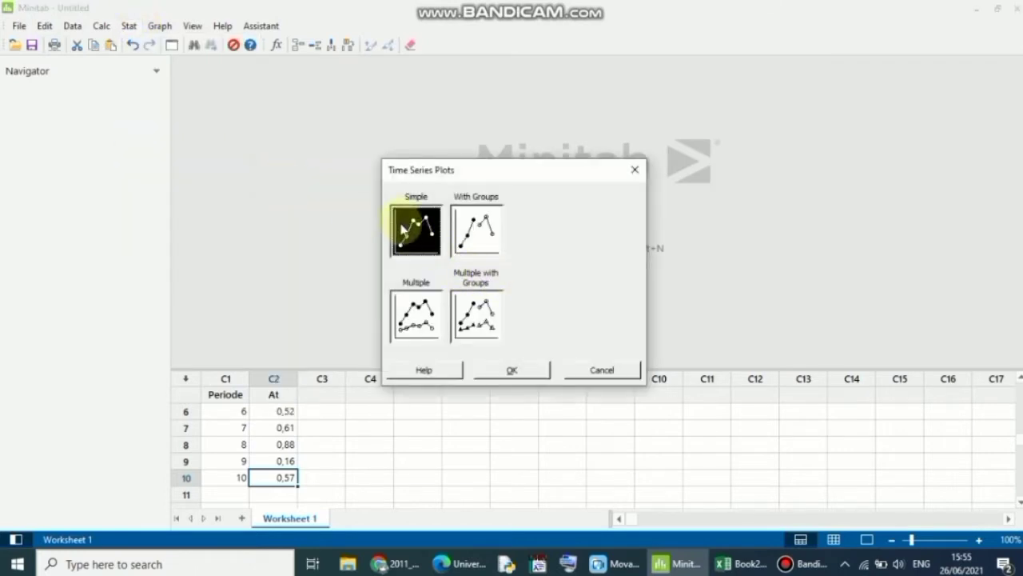
click(491, 373)
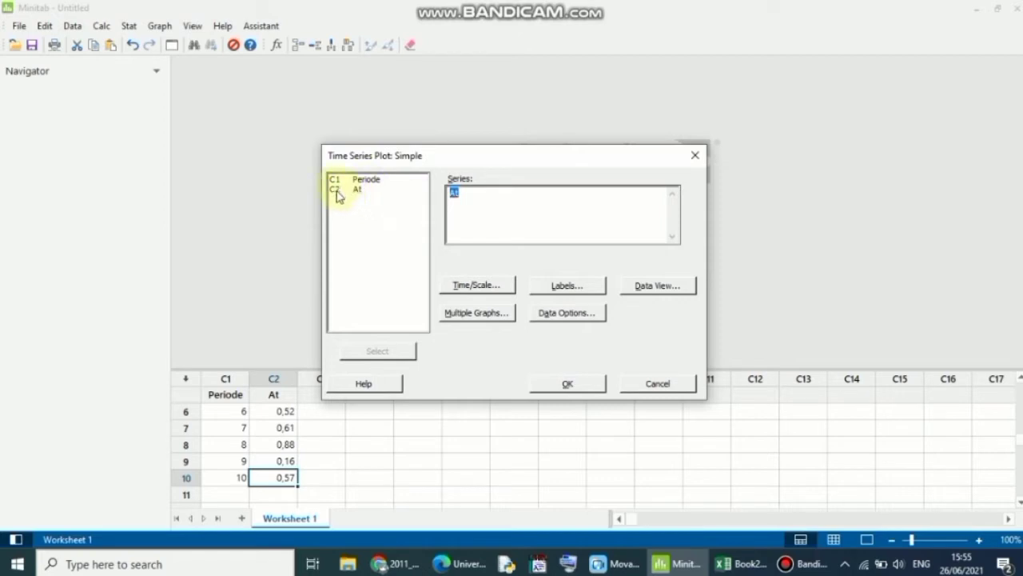
click(336, 190)
click(397, 352)
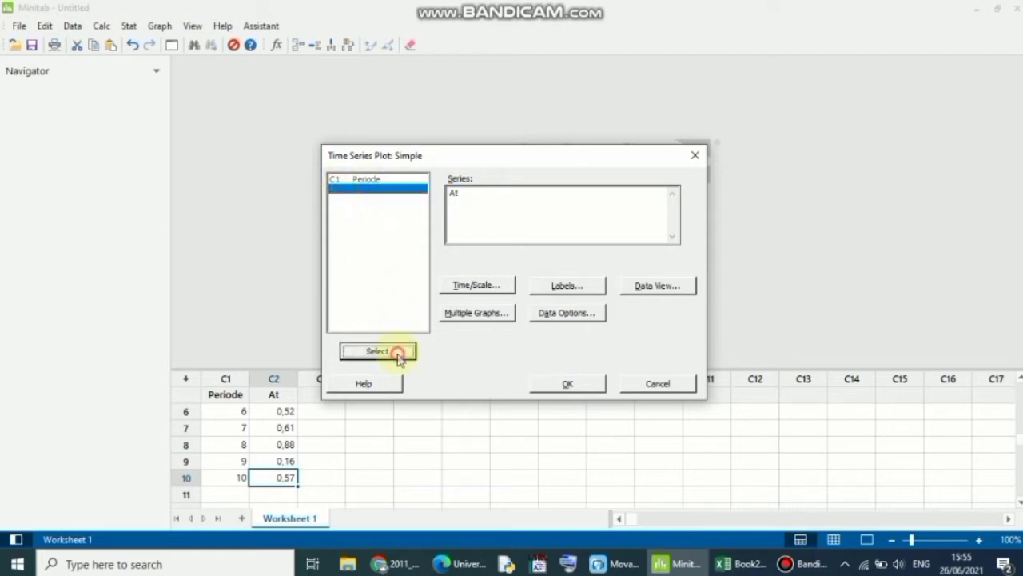
click(474, 285)
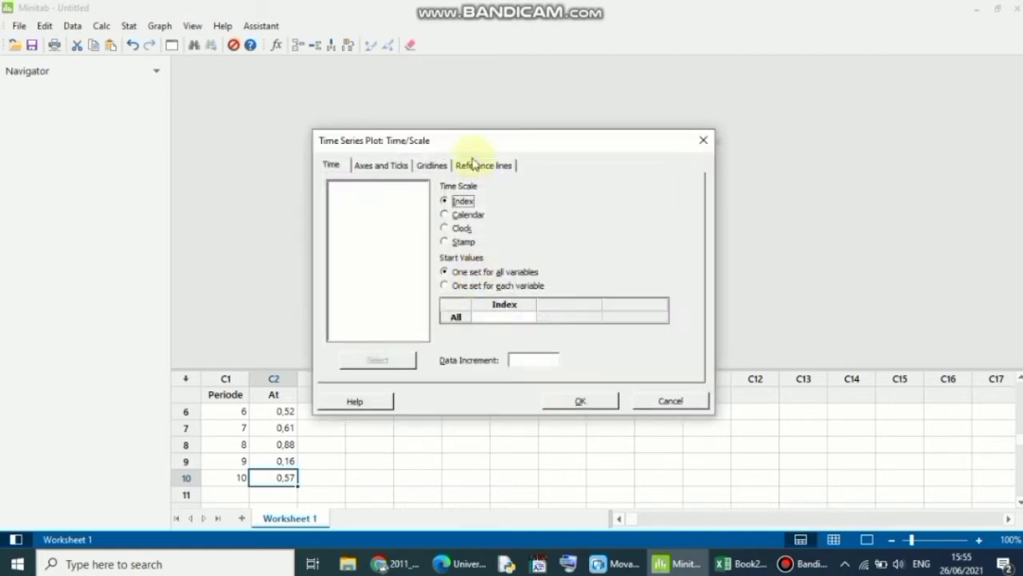
click(586, 400)
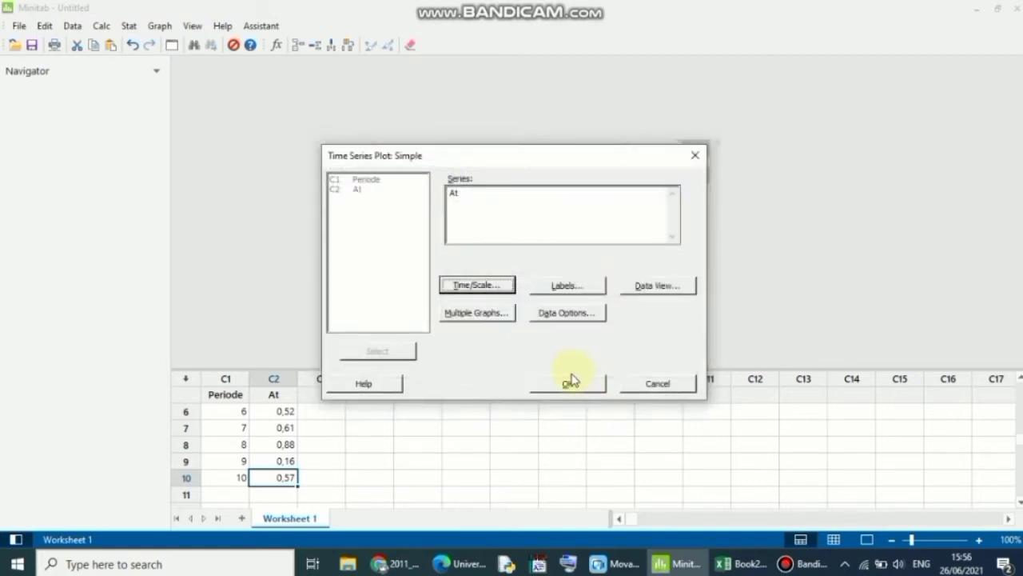
click(564, 387)
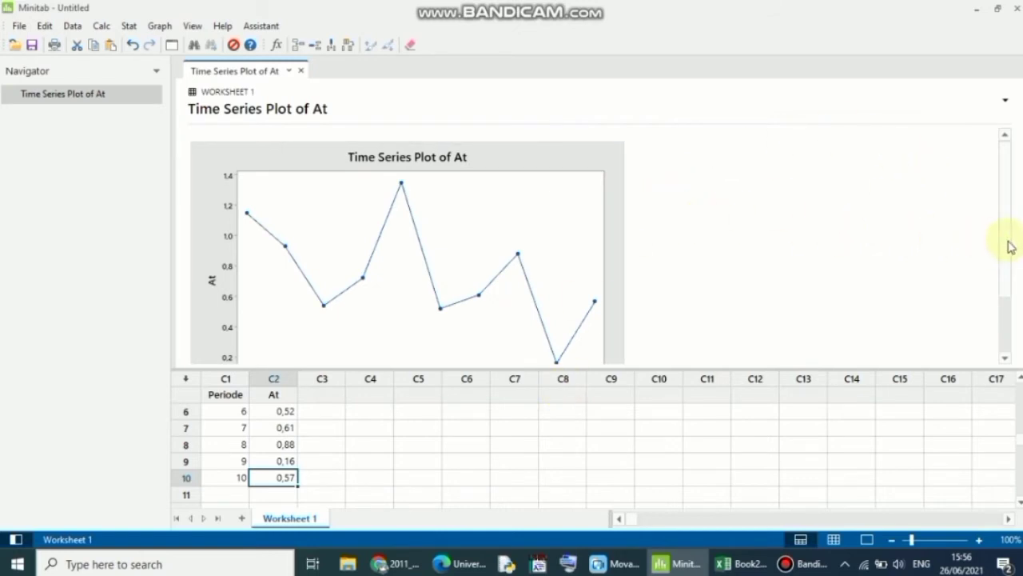
drag(1009, 245, 1000, 331)
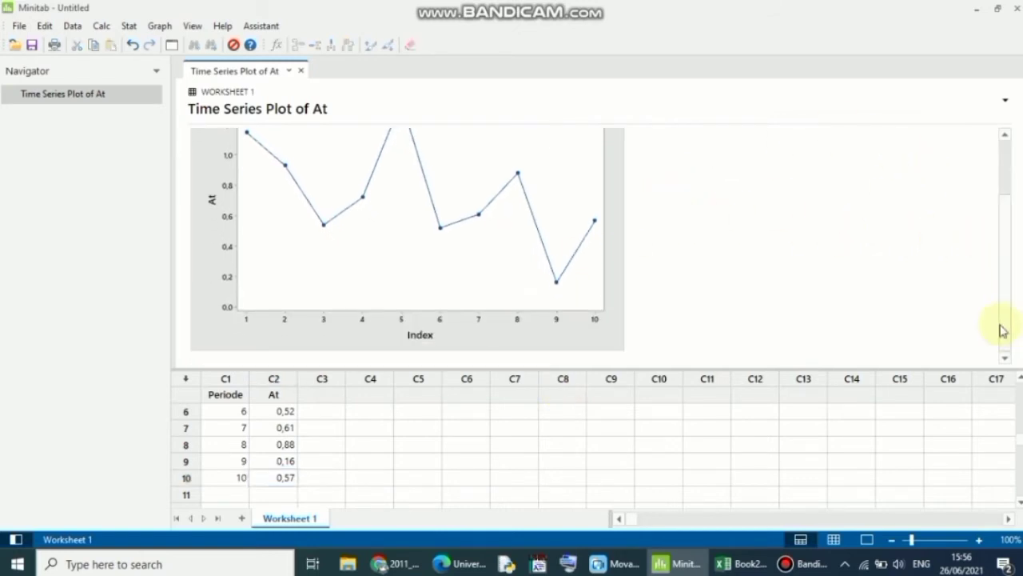
Run an Autocorrelation analysis on At with the default number of lags, storing the ACF and t statistics, and look through the output
click(122, 29)
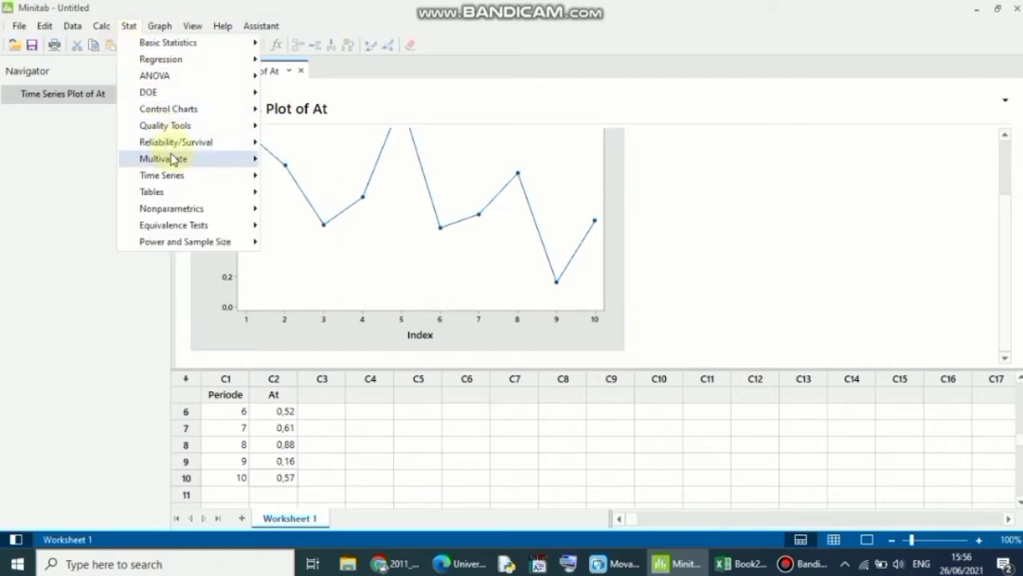
mouse_move(182, 210)
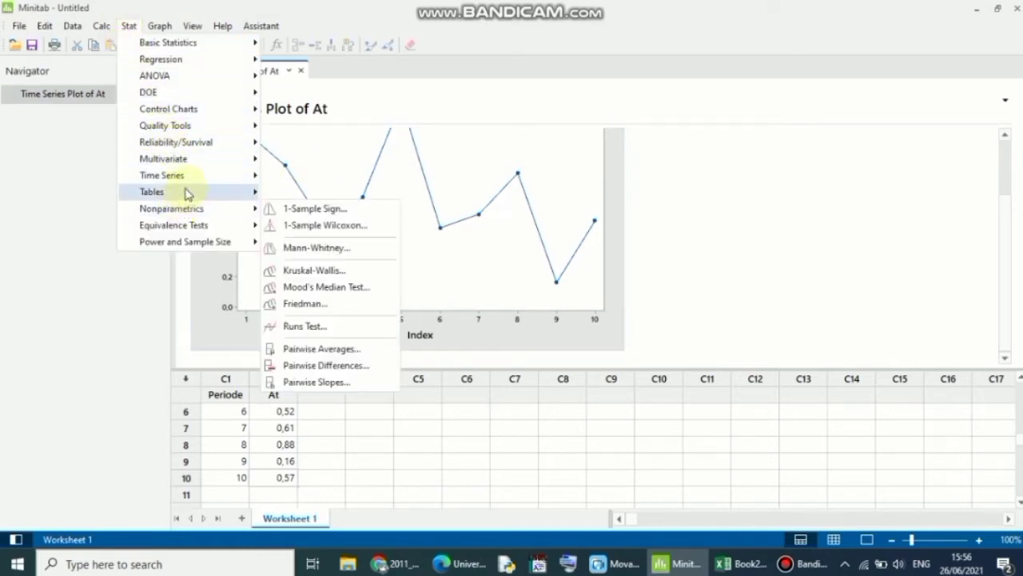
mouse_move(187, 179)
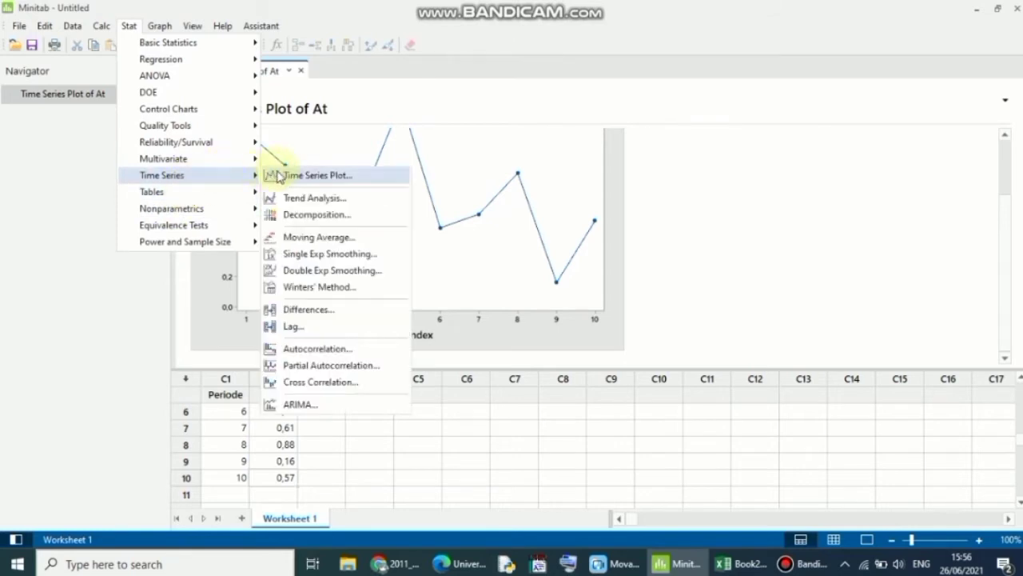
click(305, 352)
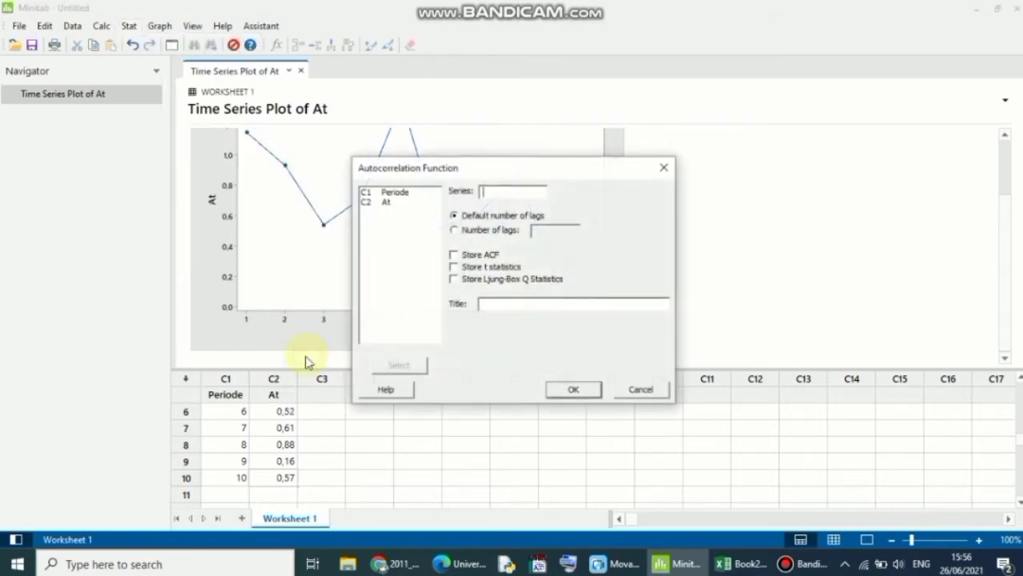
click(392, 202)
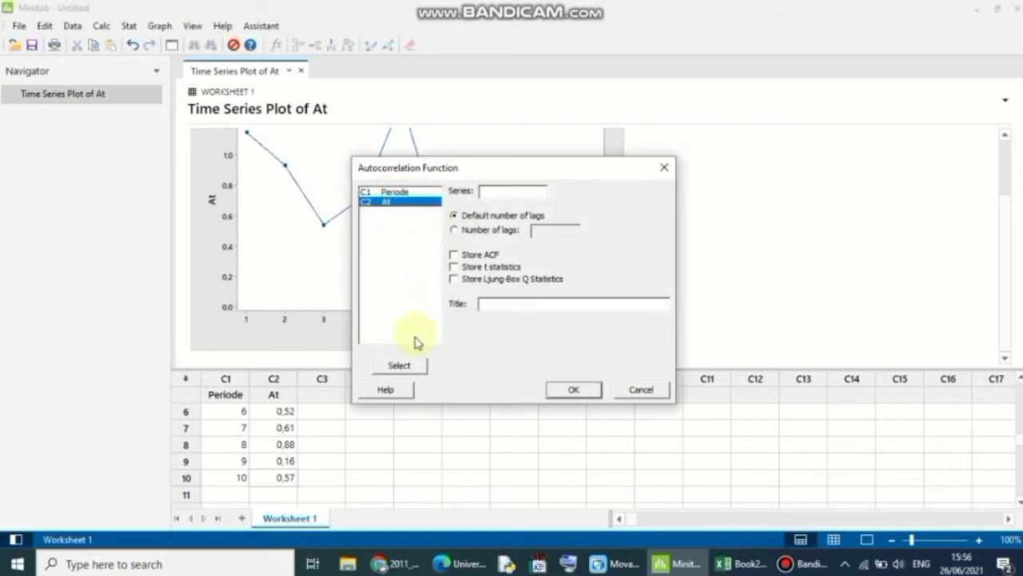
click(415, 376)
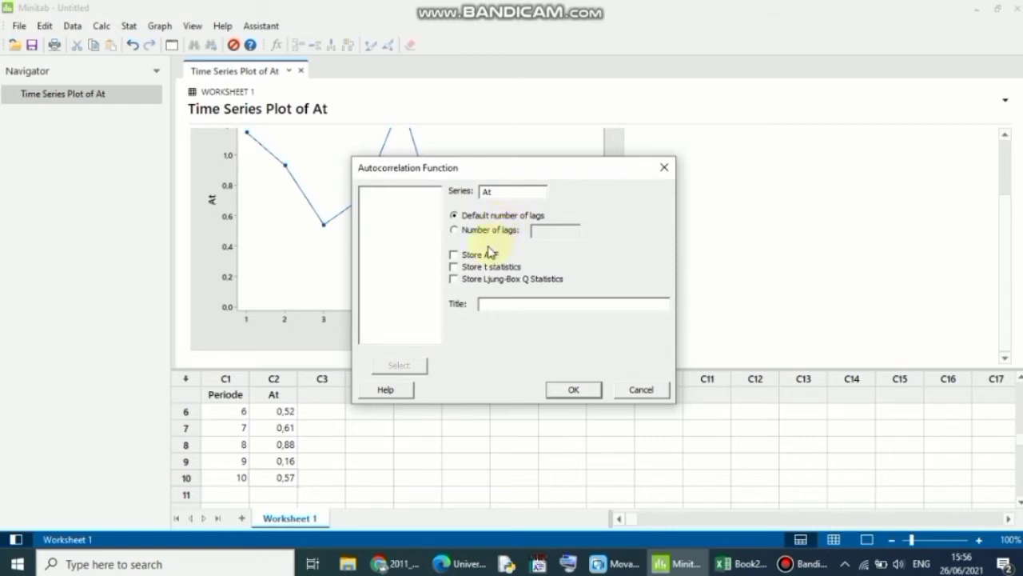
click(485, 270)
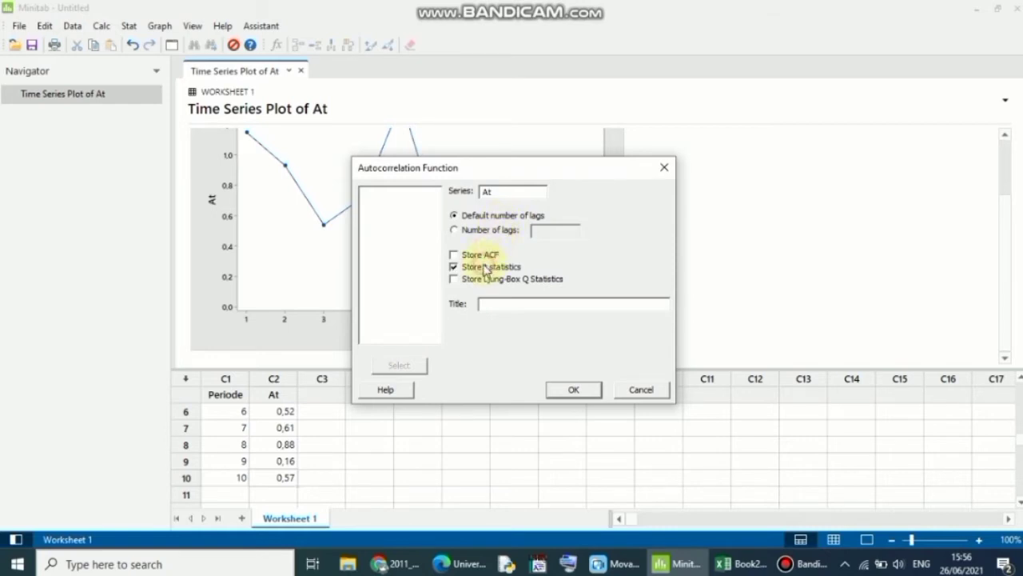
click(481, 257)
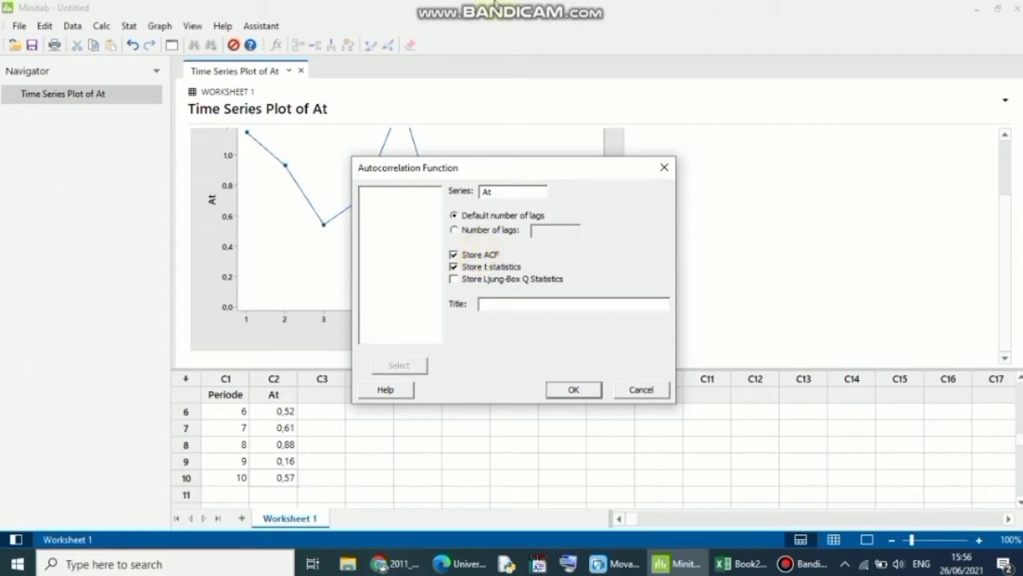
click(571, 390)
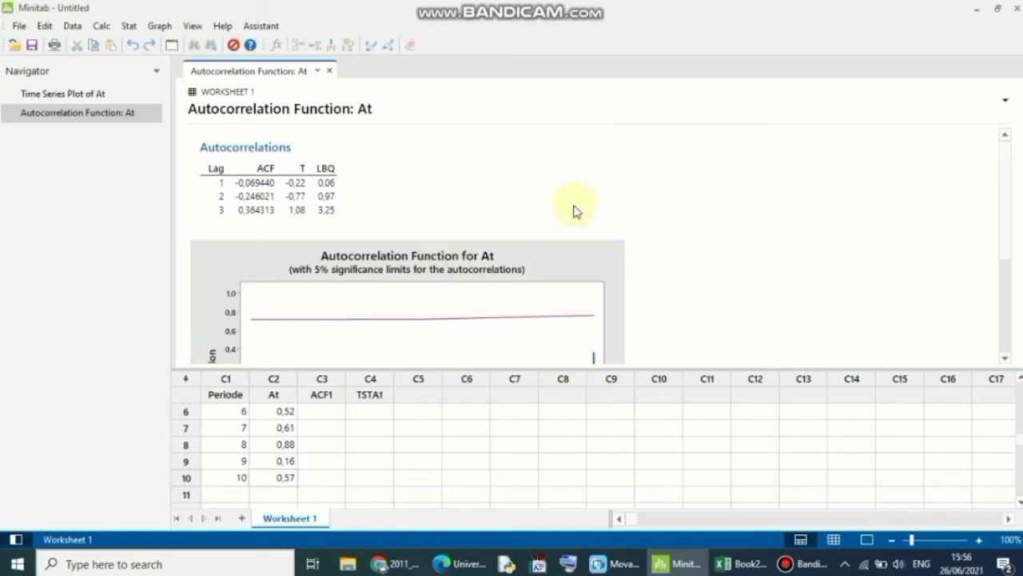
scroll(574, 210, down, 5)
scroll(574, 210, up, 5)
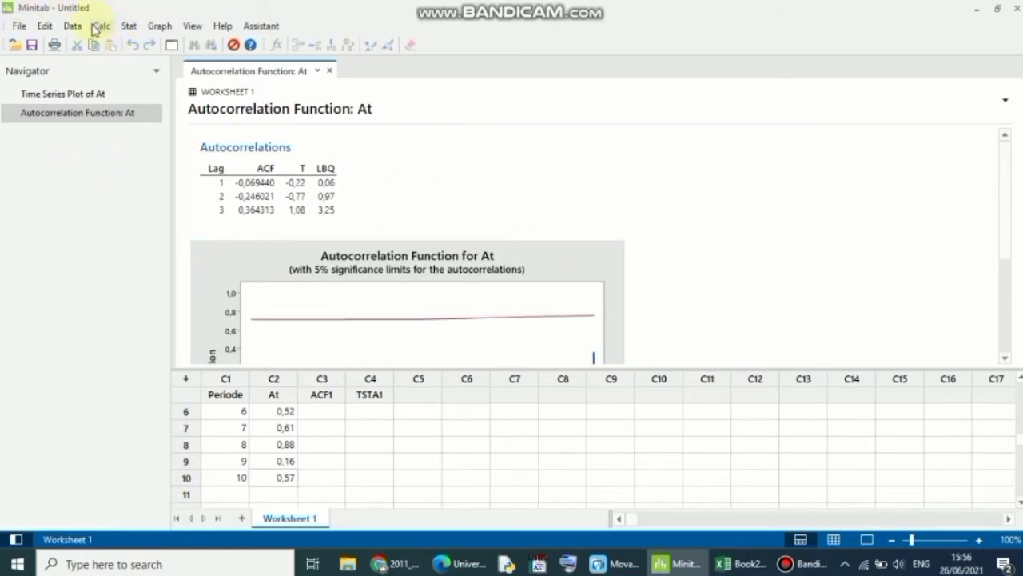
Run a Partial Autocorrelation analysis on At with the default number of lags, storing the PACF and t statistics, and view its graph
click(128, 25)
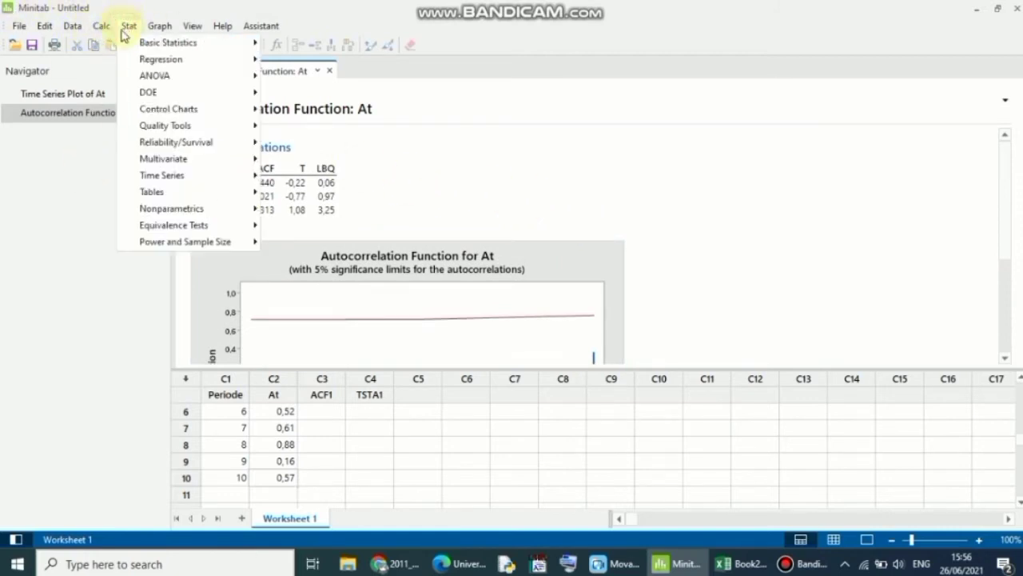
mouse_move(173, 179)
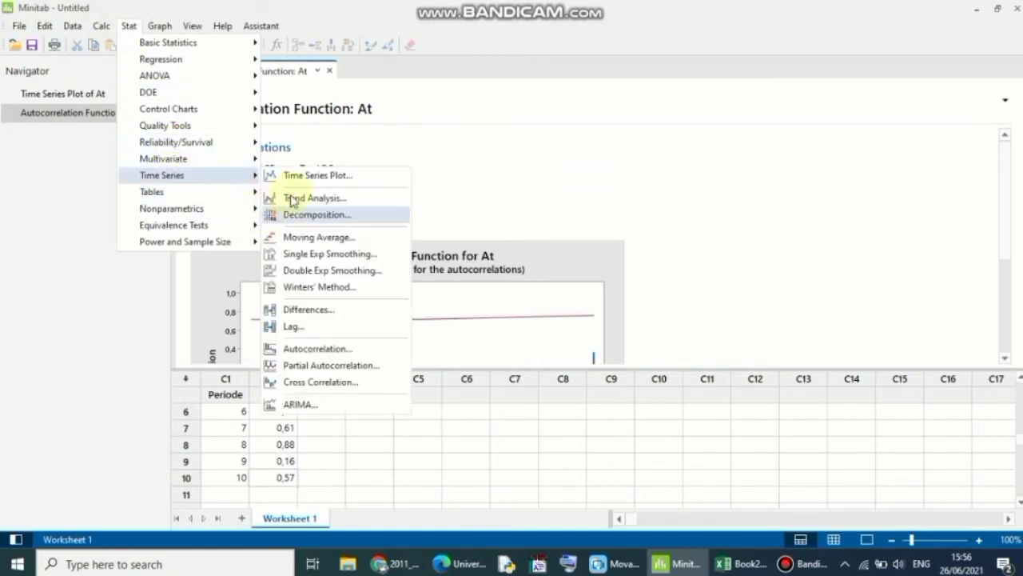
click(339, 368)
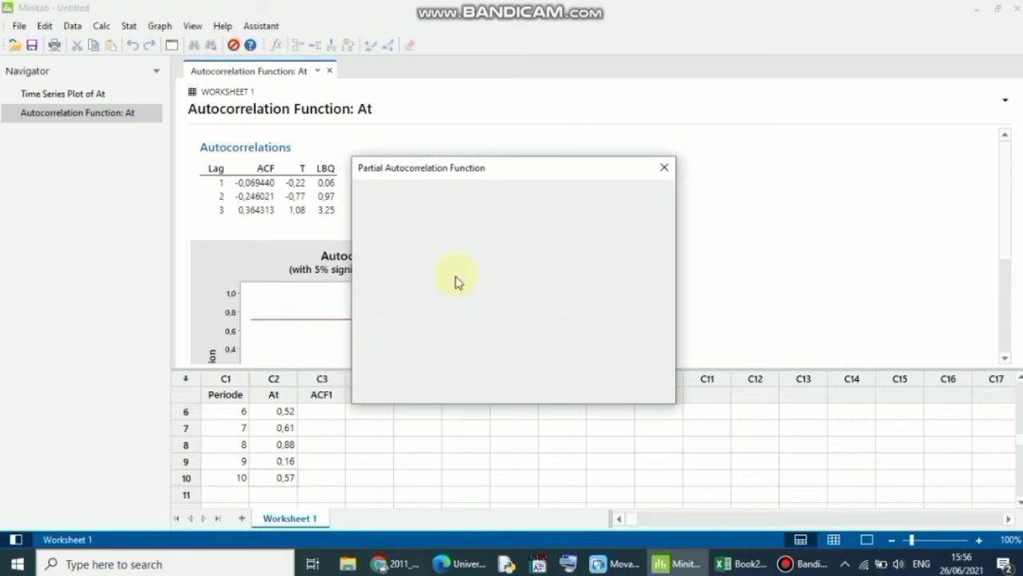
click(388, 202)
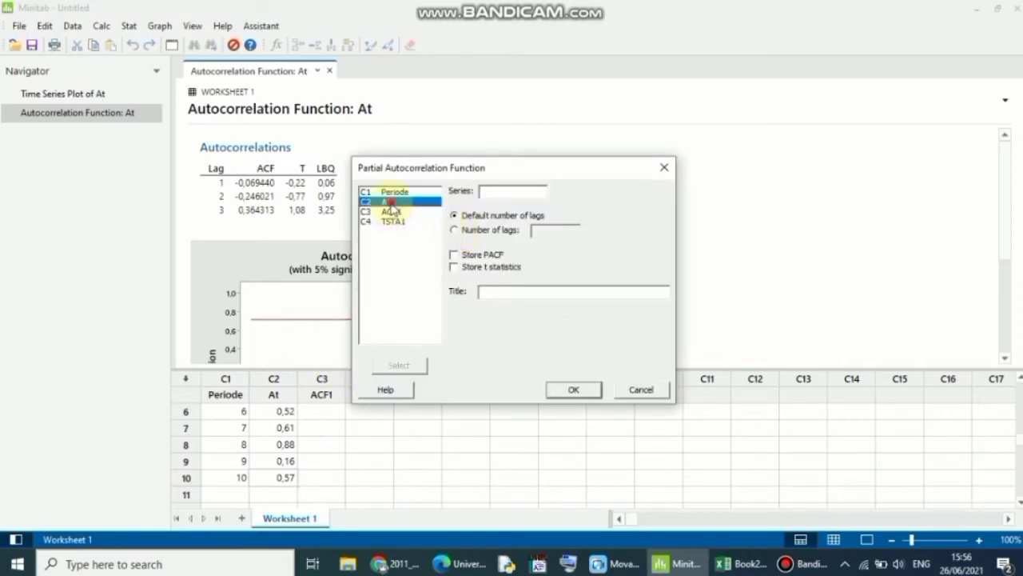
click(415, 367)
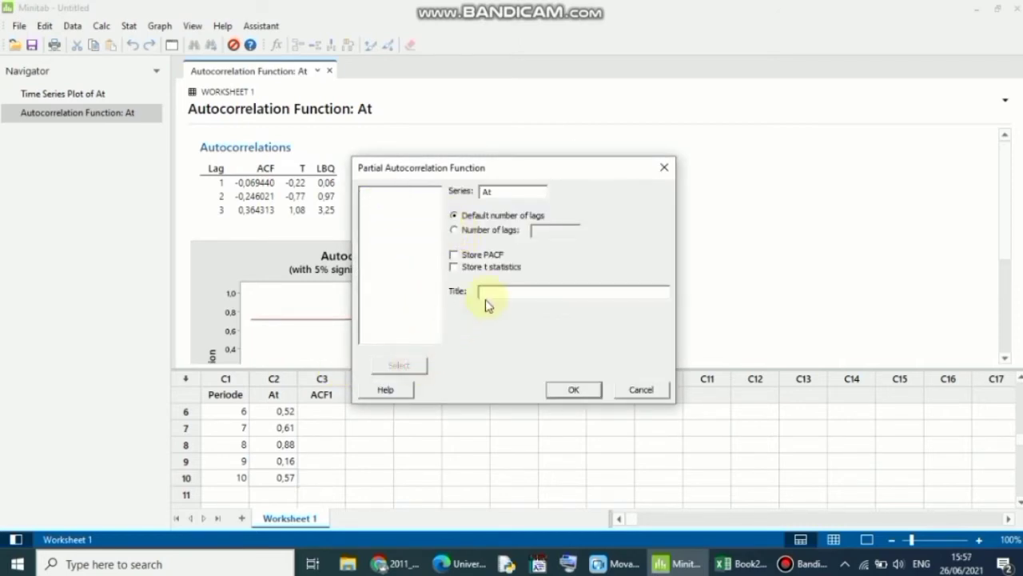
click(490, 254)
click(489, 268)
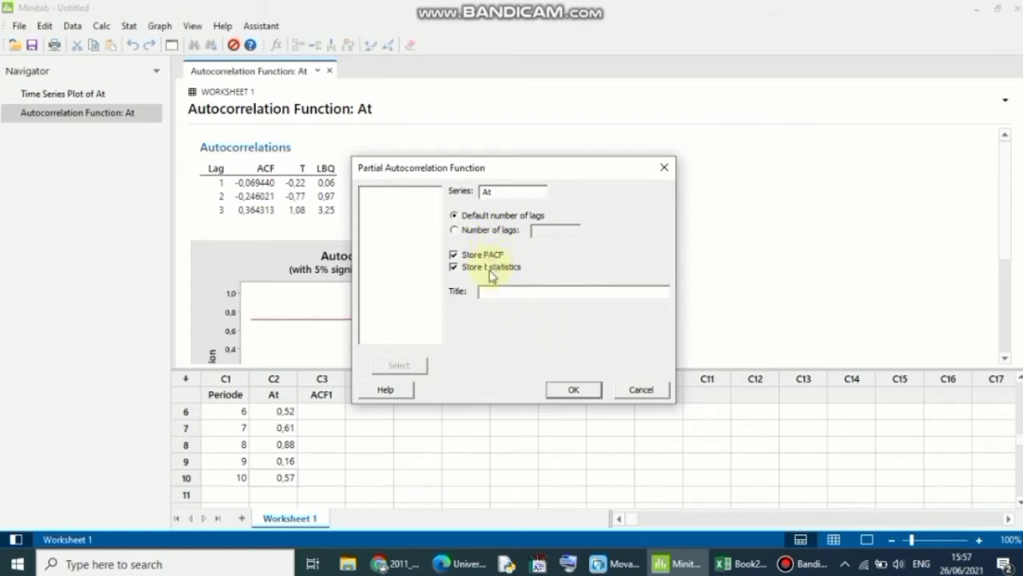
click(558, 391)
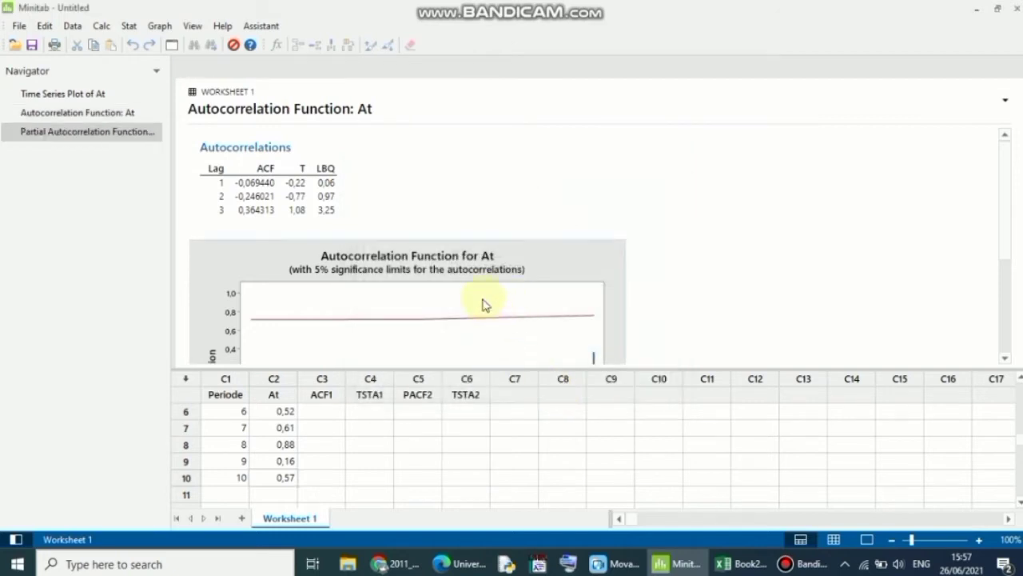
scroll(588, 263, down, 2)
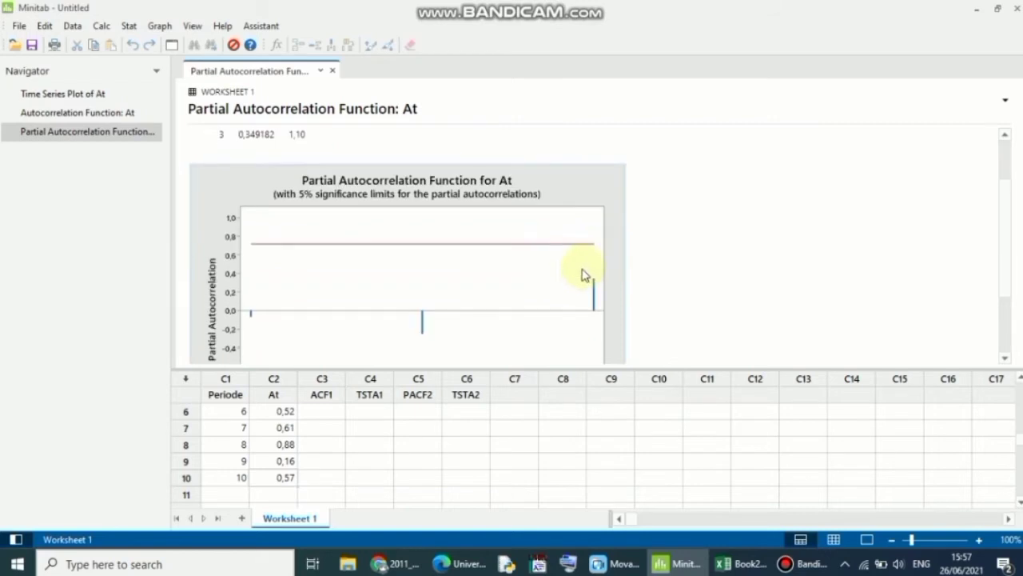
Set up a nonseasonal ARIMA model for the At series with autoregressive order 1 and no constant term
scroll(558, 260, down, 2)
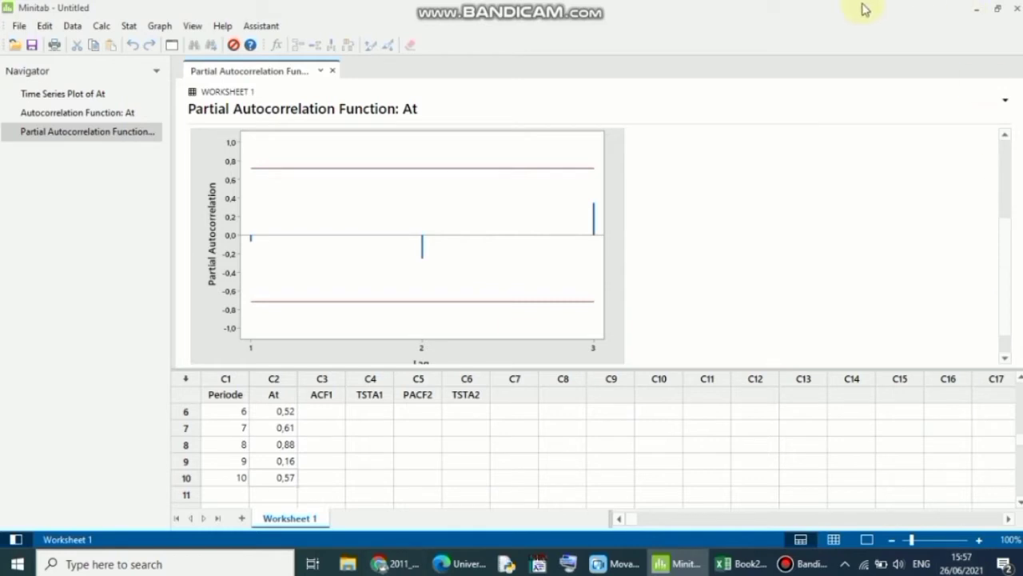
click(130, 25)
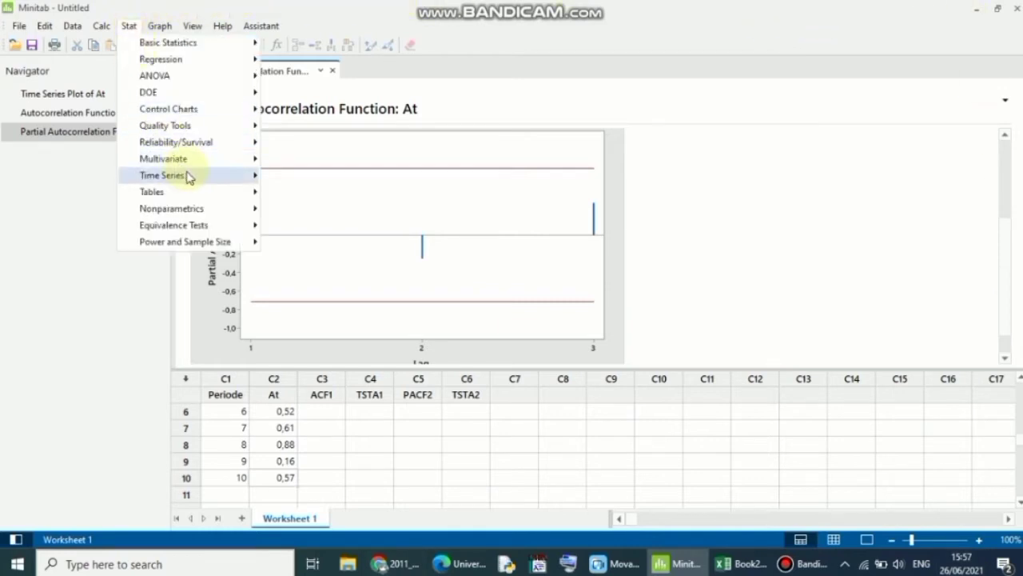
mouse_move(192, 175)
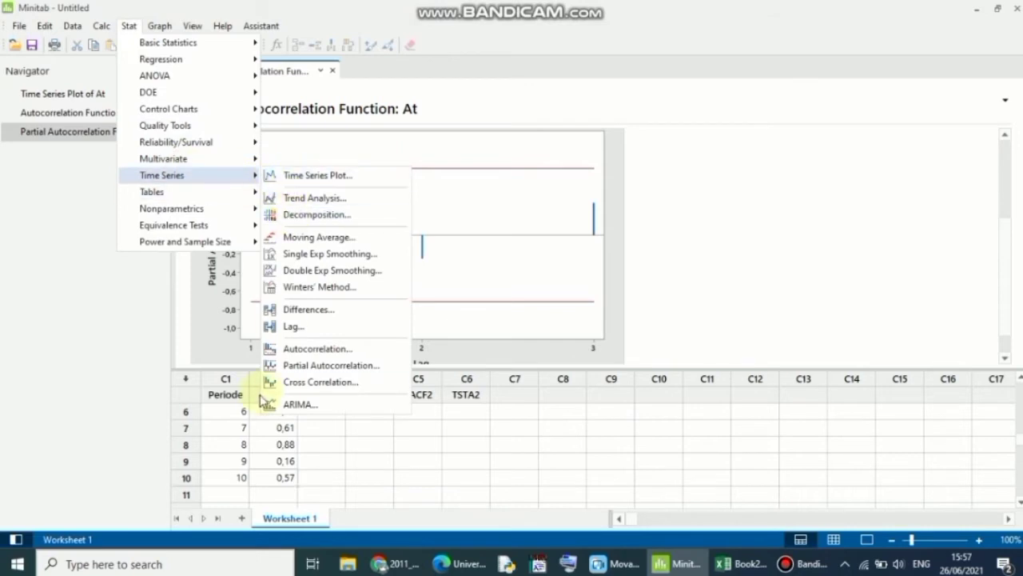
click(295, 404)
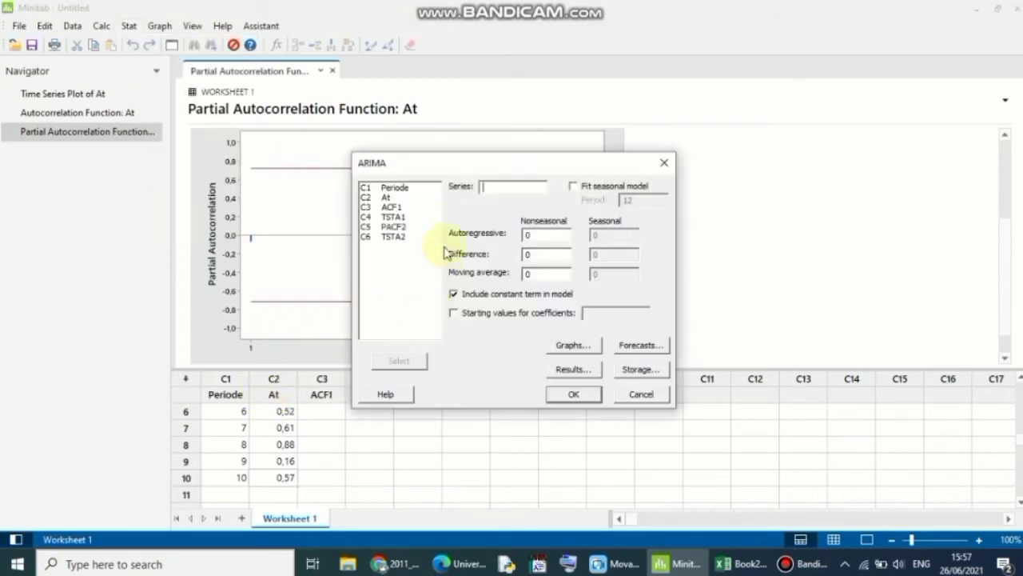
click(388, 198)
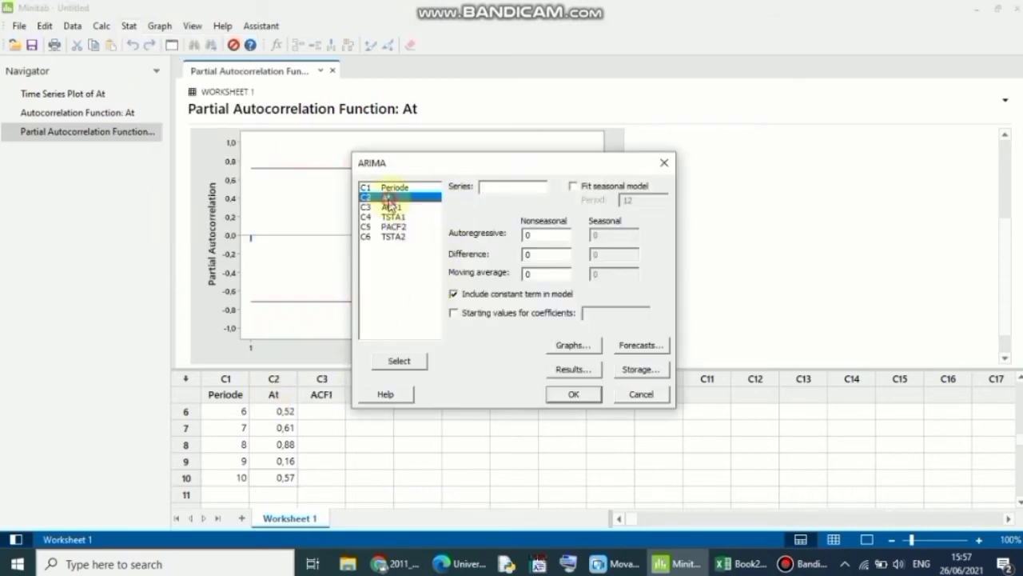
click(400, 361)
click(537, 234)
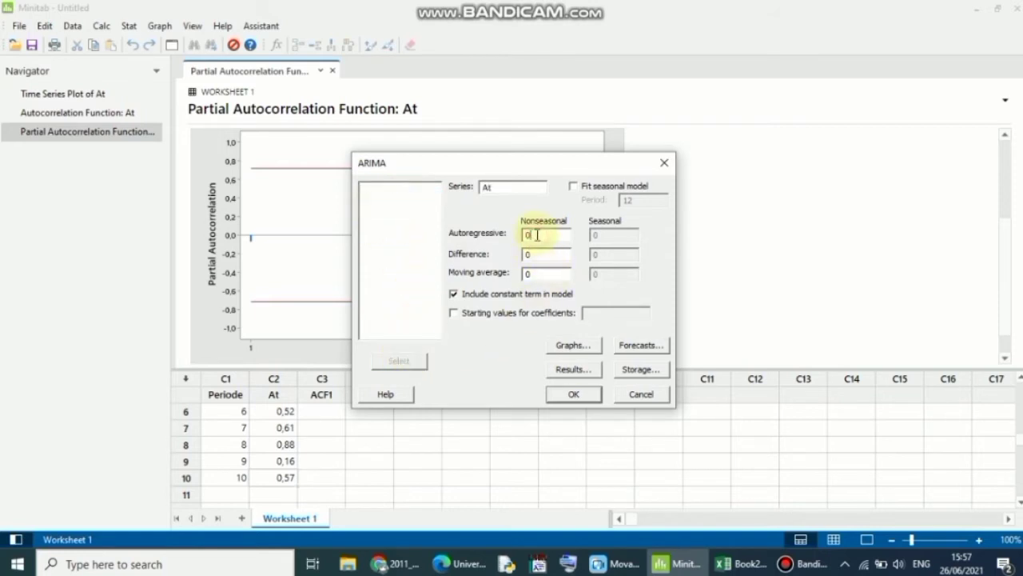
text(1)
click(494, 294)
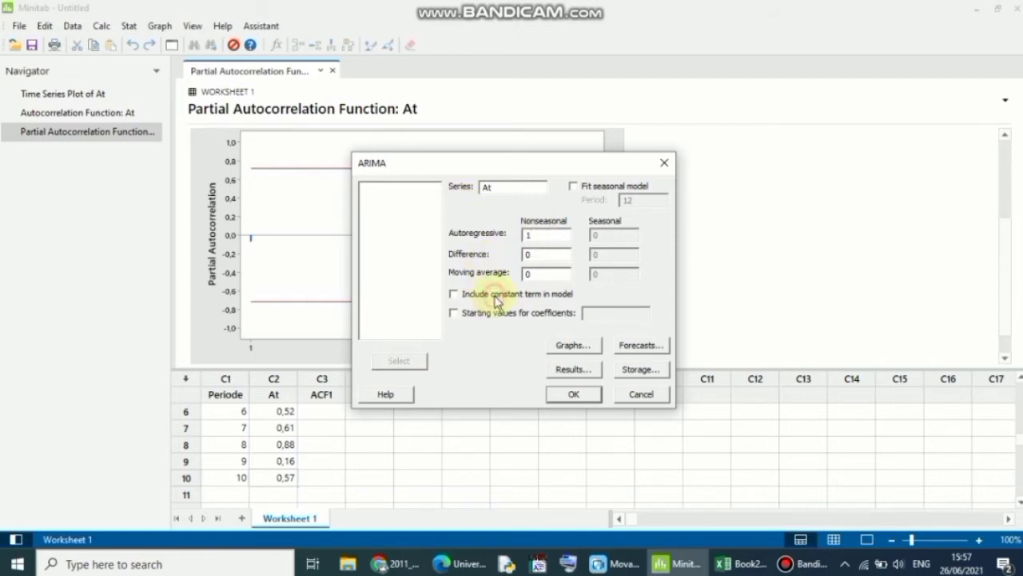
Include the ACF of residuals and PACF of residuals plots in the ARIMA model's graphs
click(574, 345)
click(508, 234)
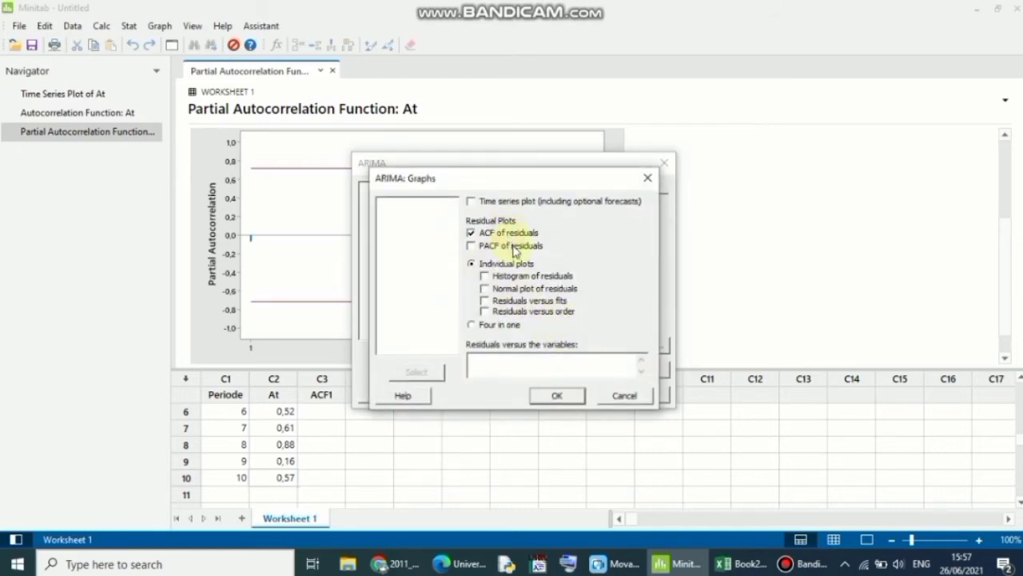
click(514, 246)
click(559, 394)
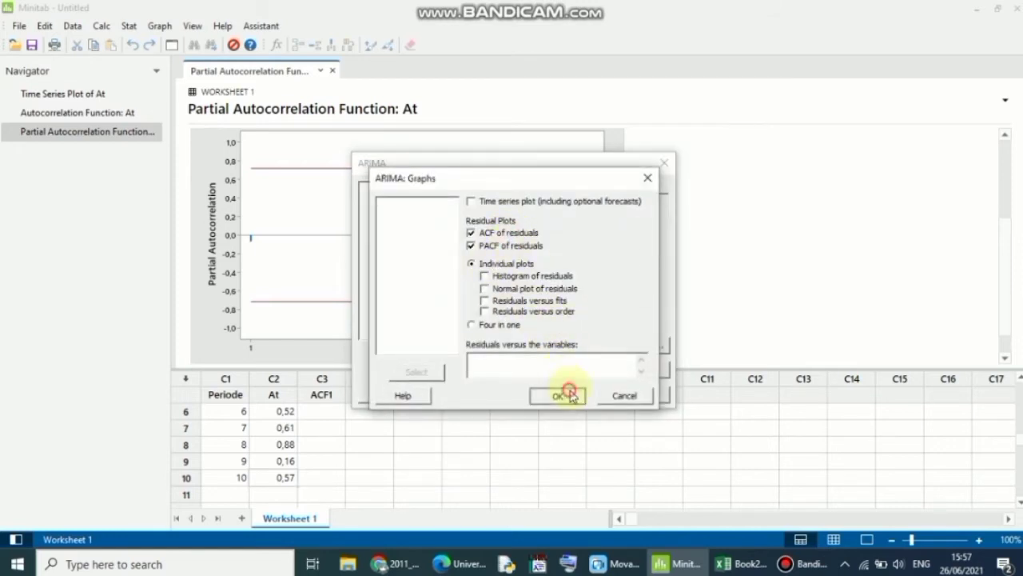
Store the residuals and fits in the worksheet and run the ARIMA model
click(639, 369)
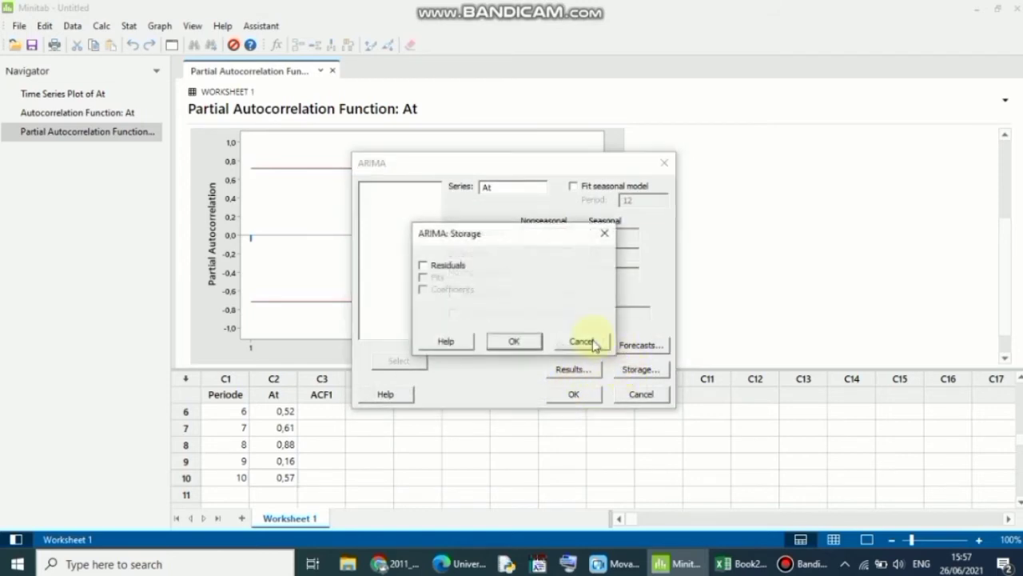
click(448, 266)
click(438, 278)
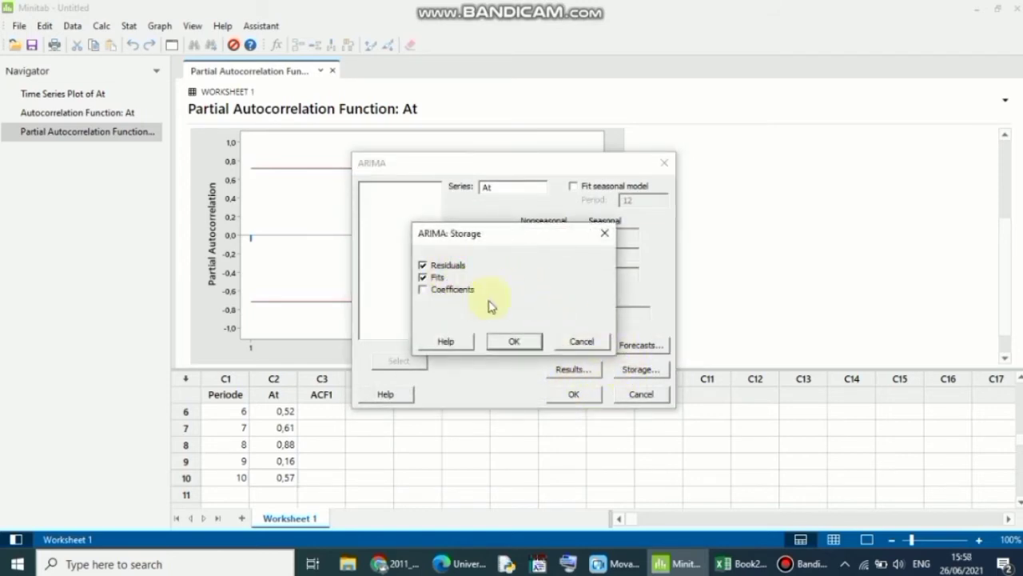
click(496, 345)
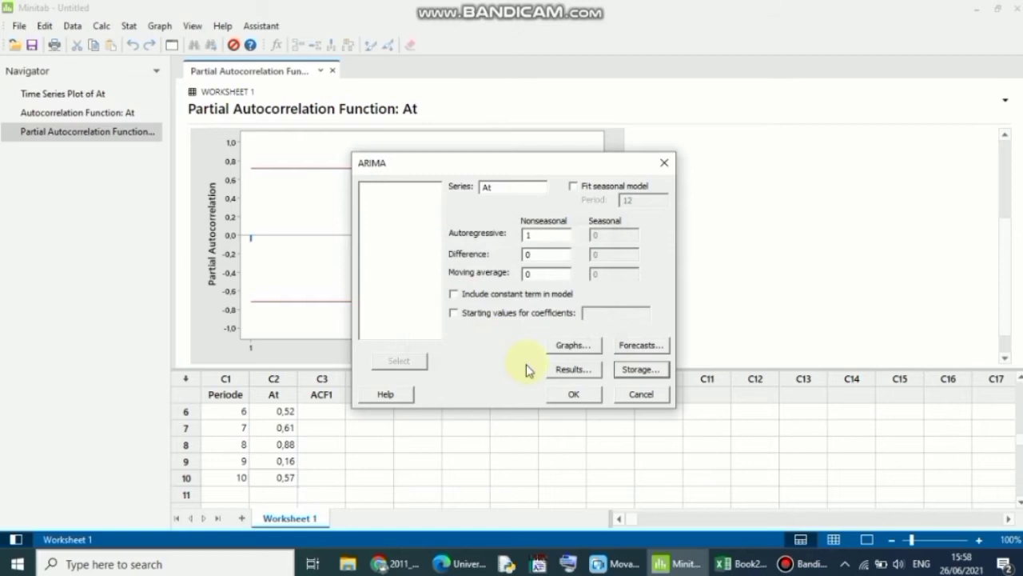
click(557, 393)
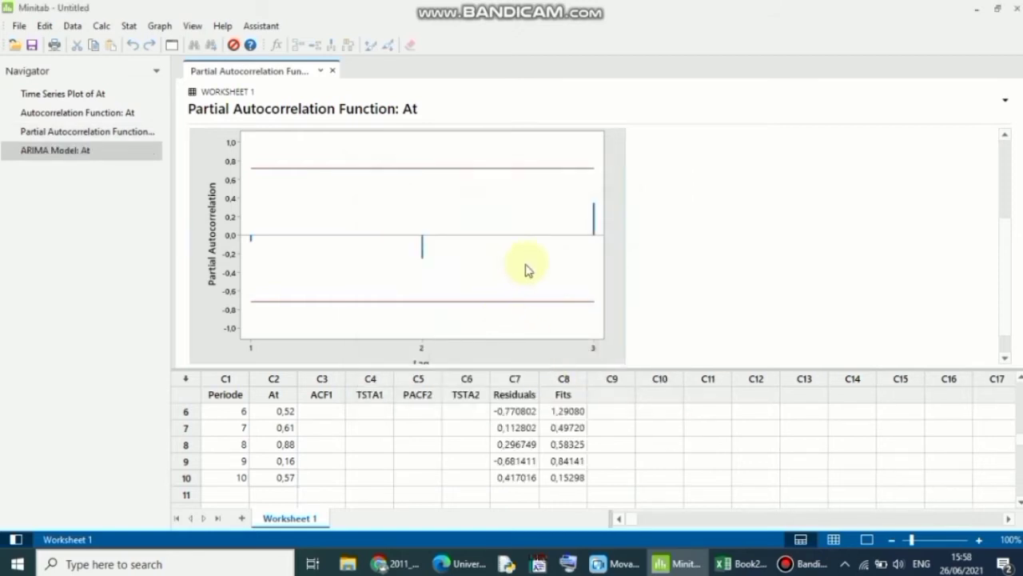
Examine the first-order model's parameter estimates, Ljung-Box statistics, and the ACF and PACF plots of its residuals
scroll(499, 249, down, 15)
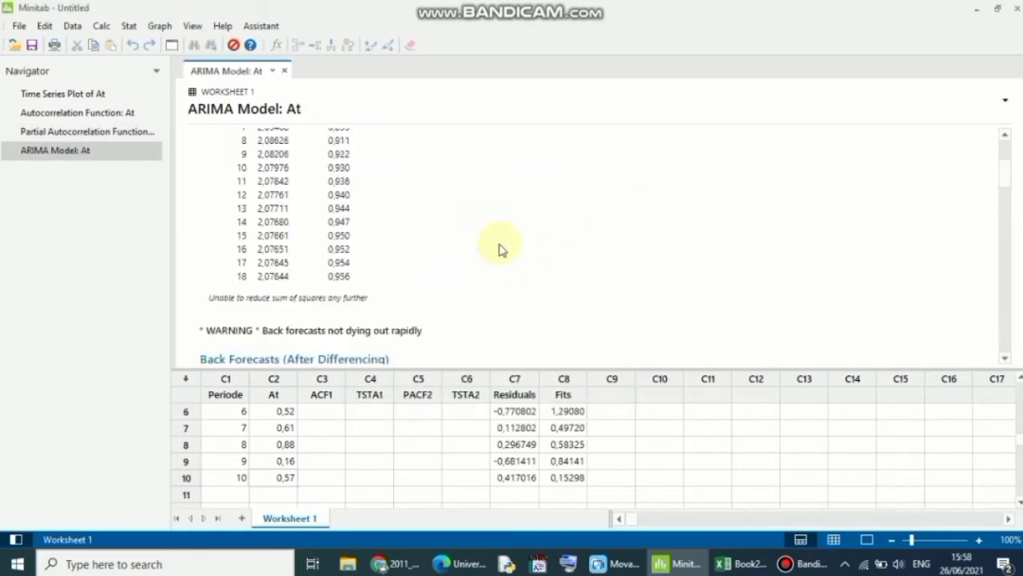
scroll(499, 250, down, 2)
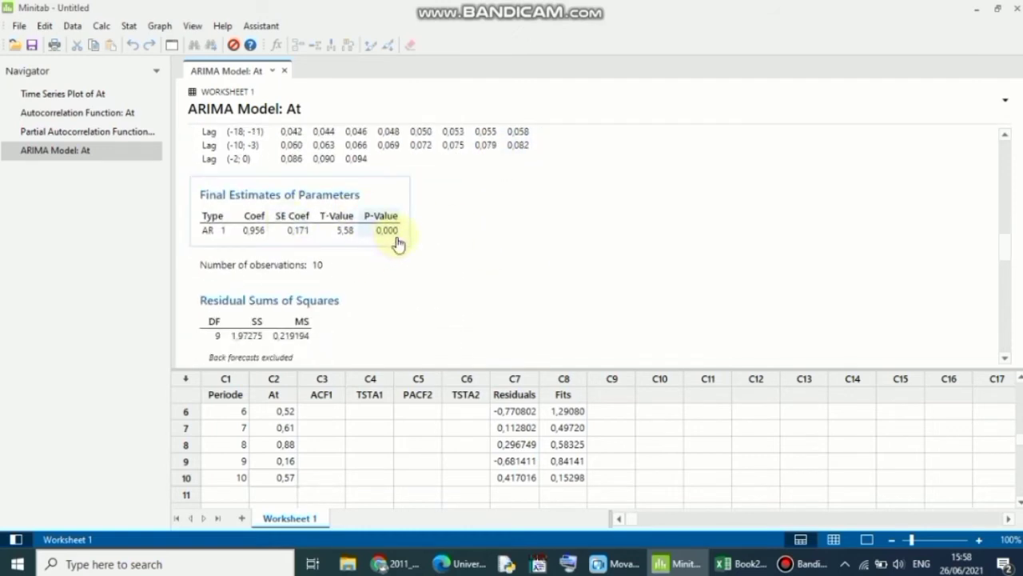
scroll(518, 274, down, 10)
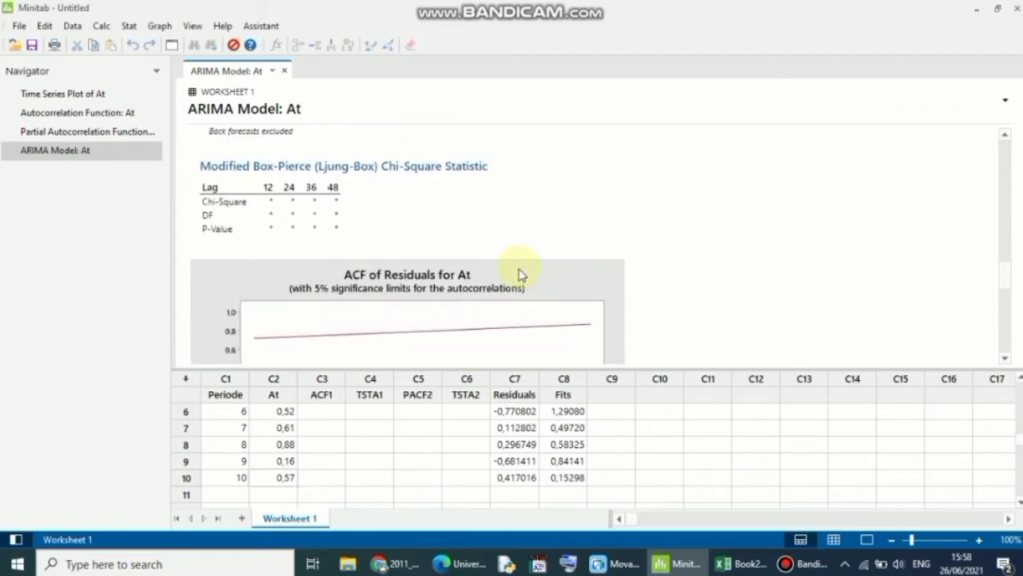
scroll(489, 271, down, 5)
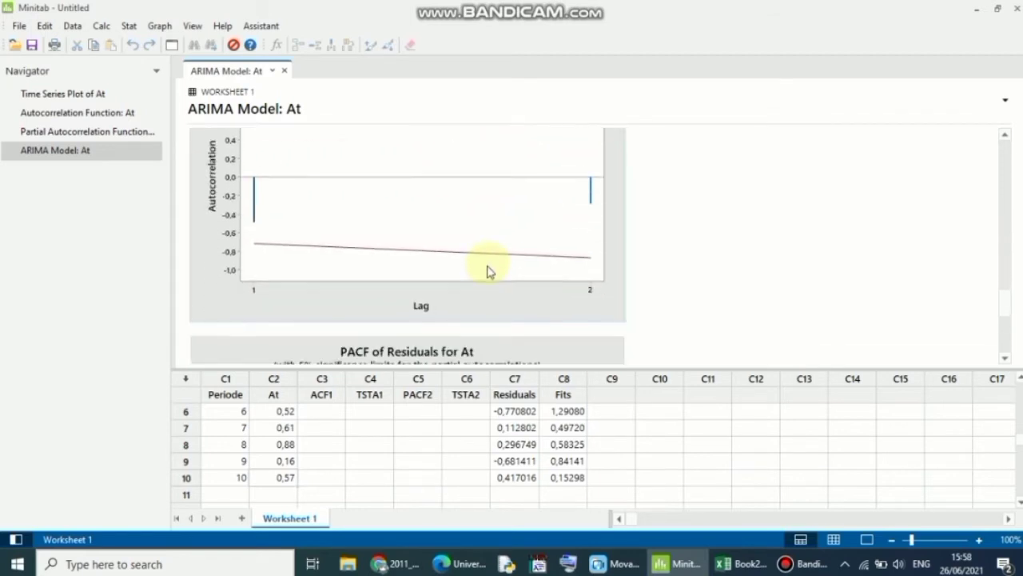
scroll(489, 272, up, 5)
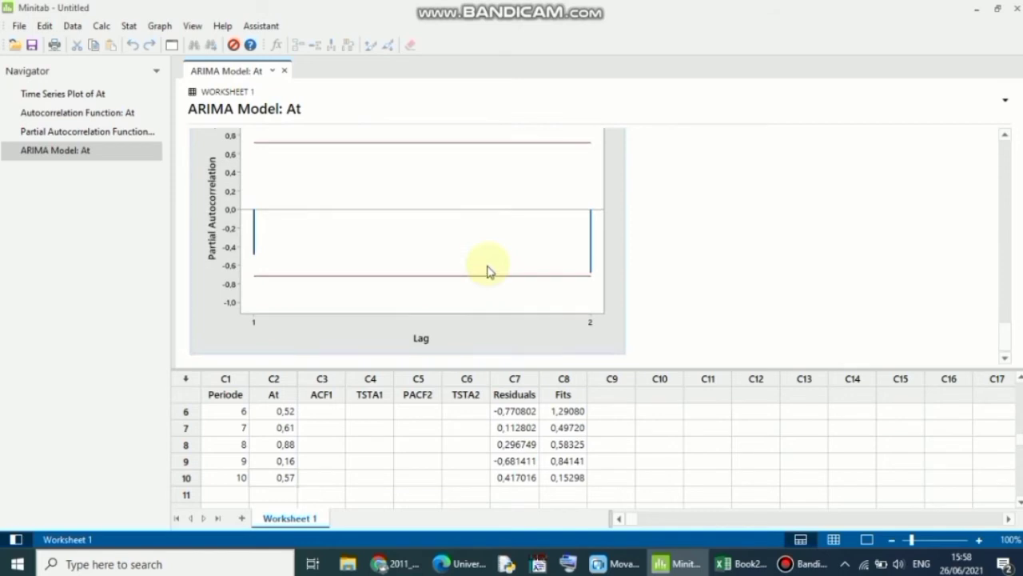
scroll(489, 272, up, 3)
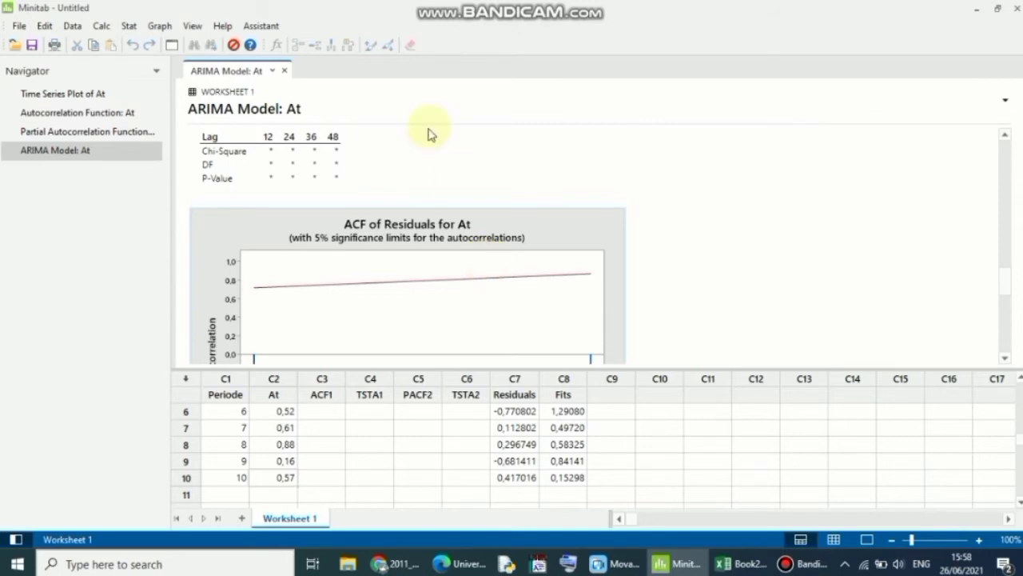
Fit another ARIMA model to At with autoregressive order 2, keeping the other settings, and check its final parameter estimates
click(129, 26)
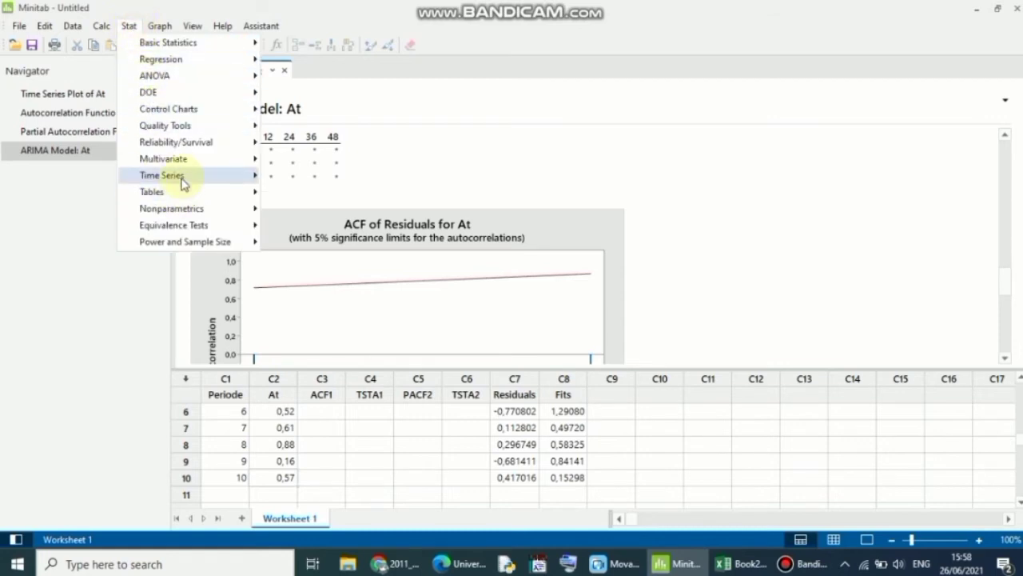
mouse_move(196, 176)
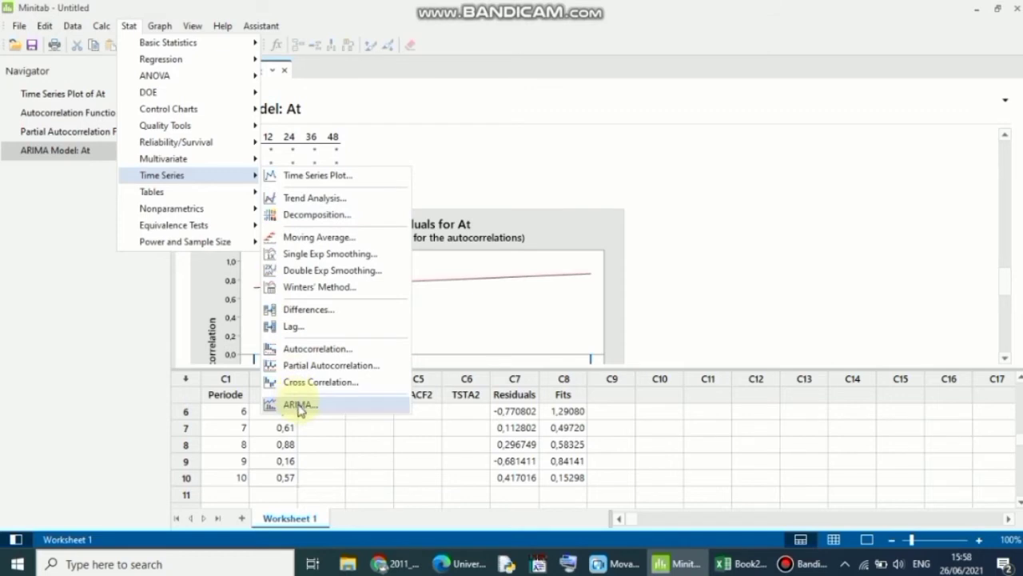
click(301, 406)
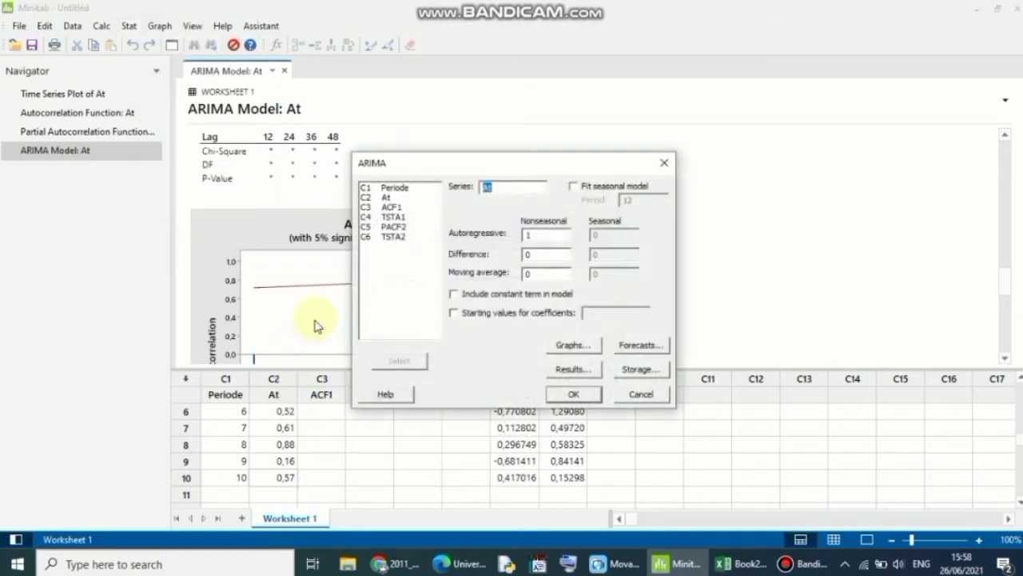
click(544, 234)
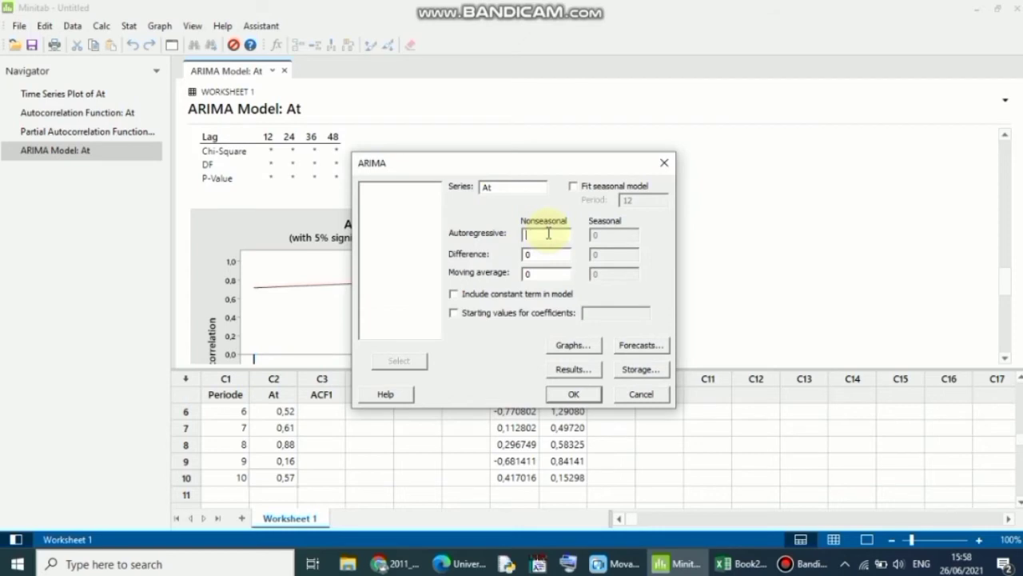
text(2)
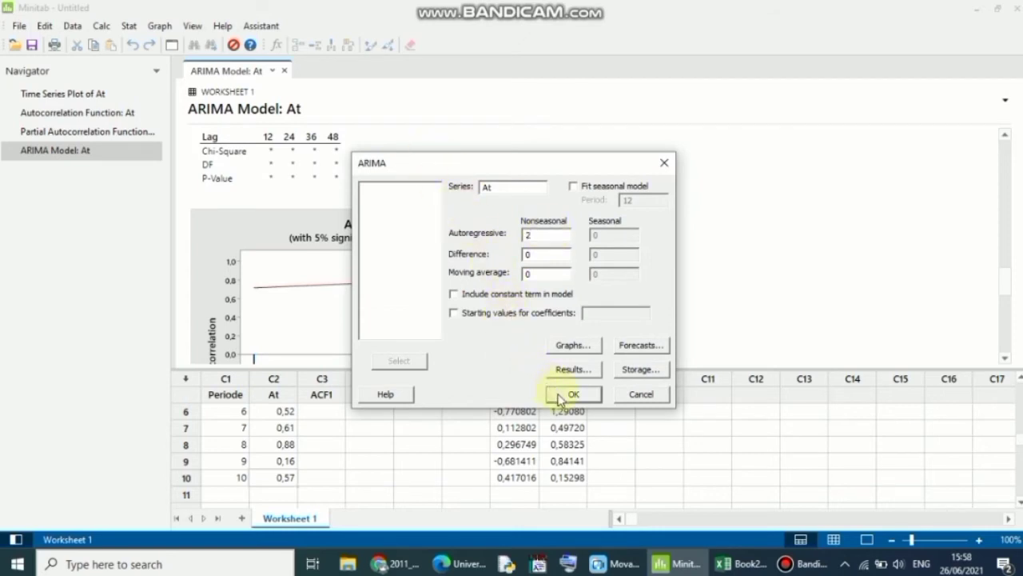
click(560, 395)
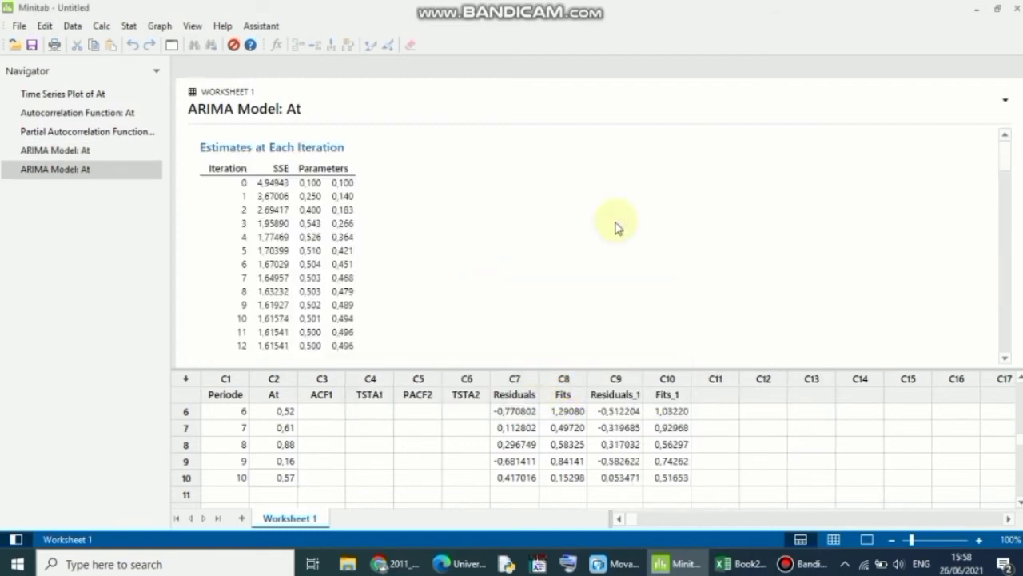
scroll(615, 228, down, 5)
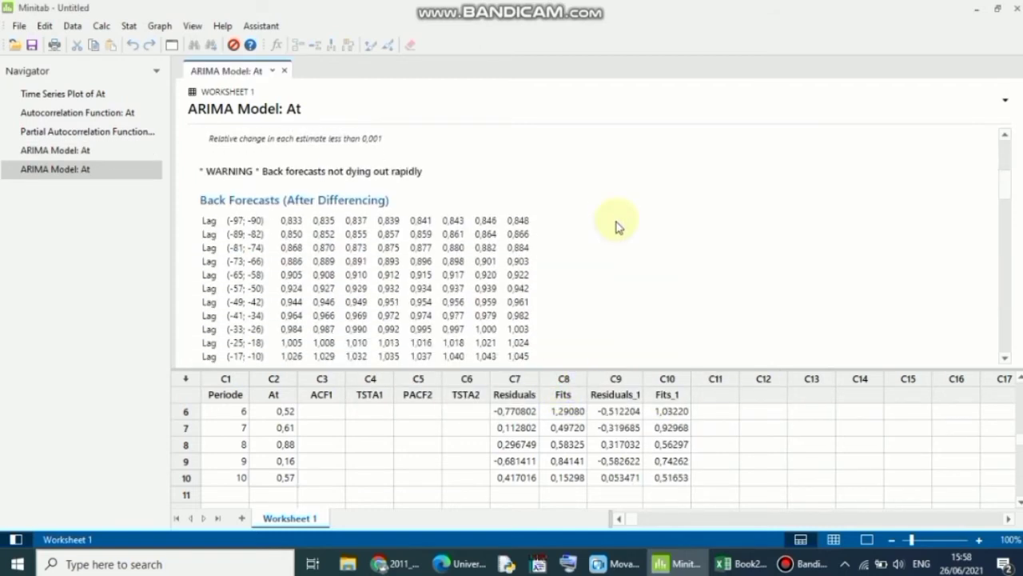
scroll(616, 228, down, 10)
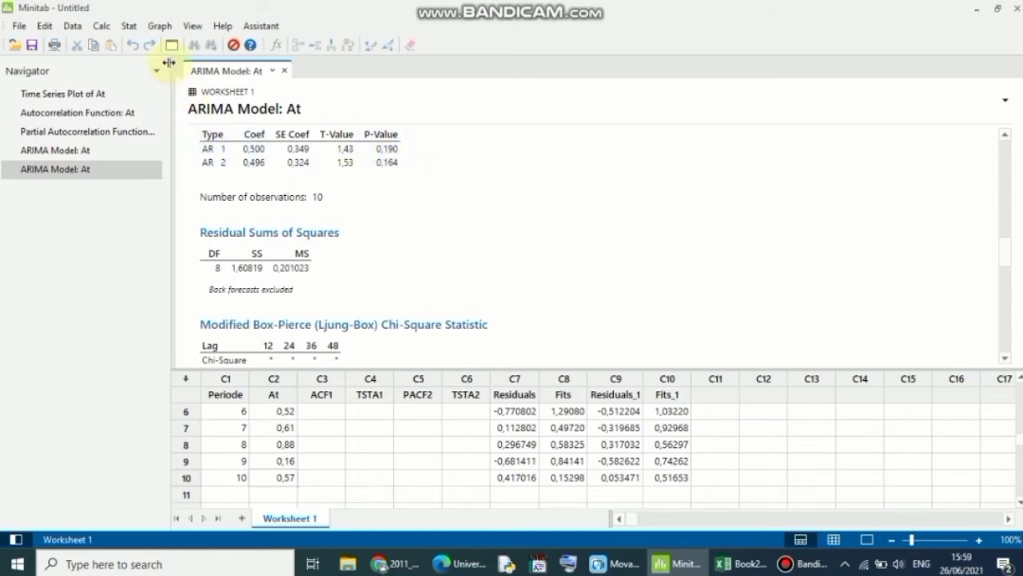
Fit a third ARIMA model to At with autoregressive order 3, keeping the other settings, and check its coefficients' P-values
click(137, 28)
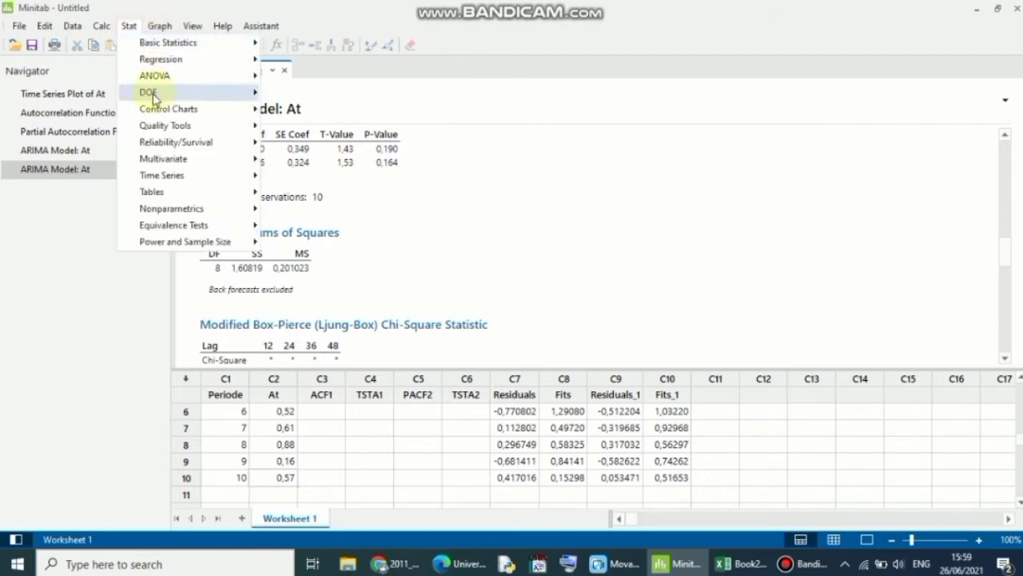
mouse_move(165, 174)
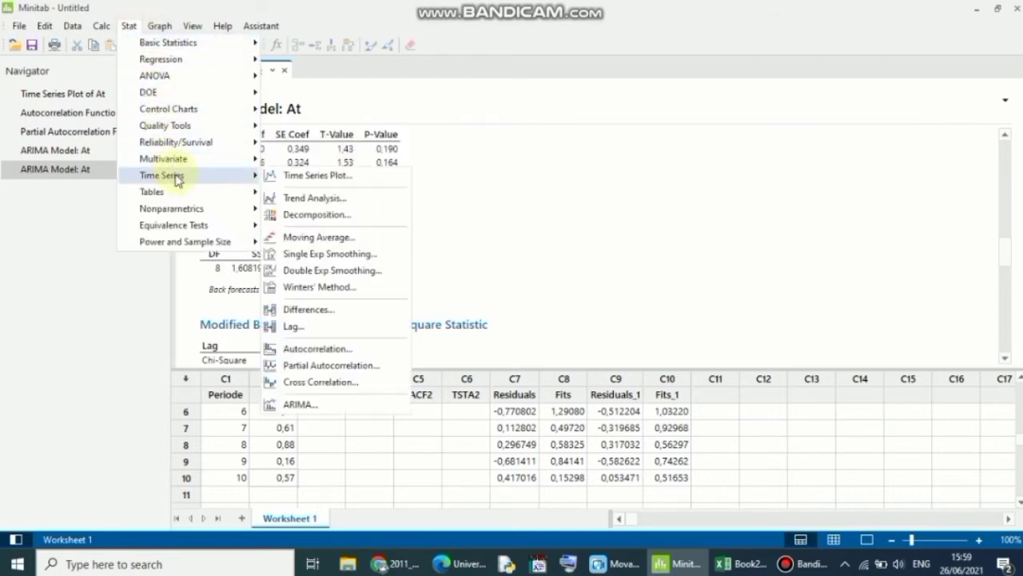
click(294, 404)
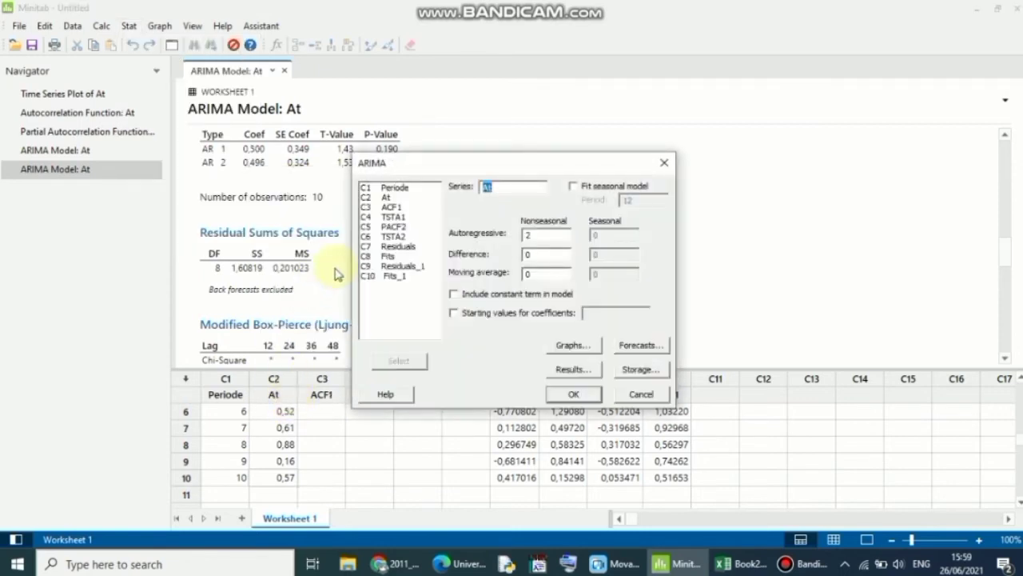
click(529, 235)
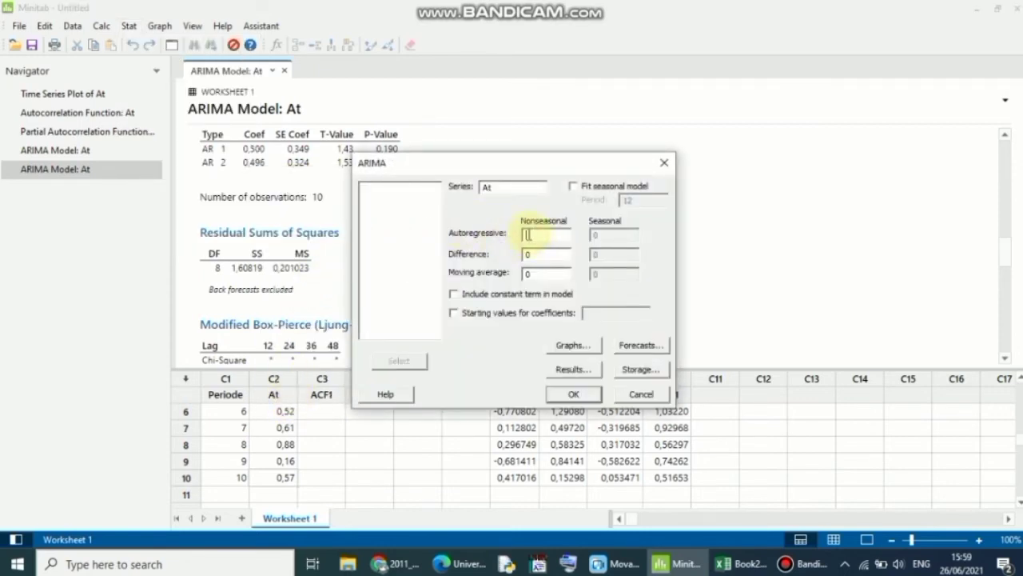
text(3)
click(573, 393)
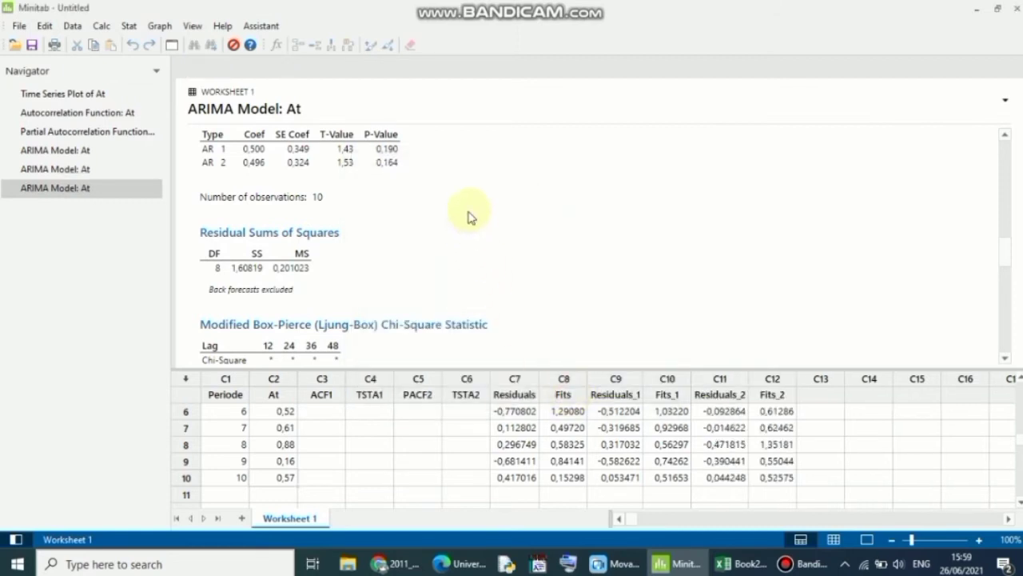
scroll(470, 216, down, 10)
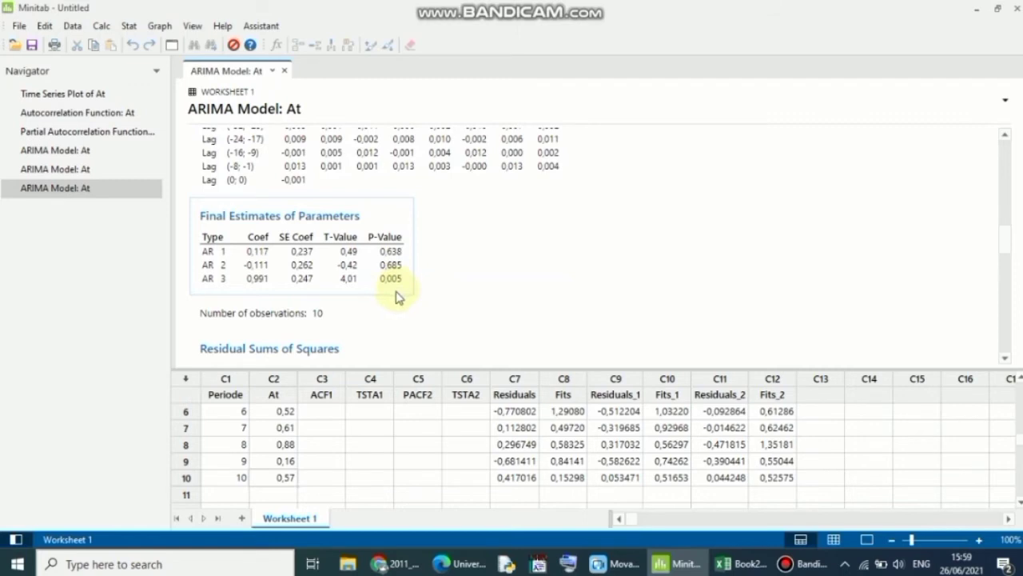
click(382, 291)
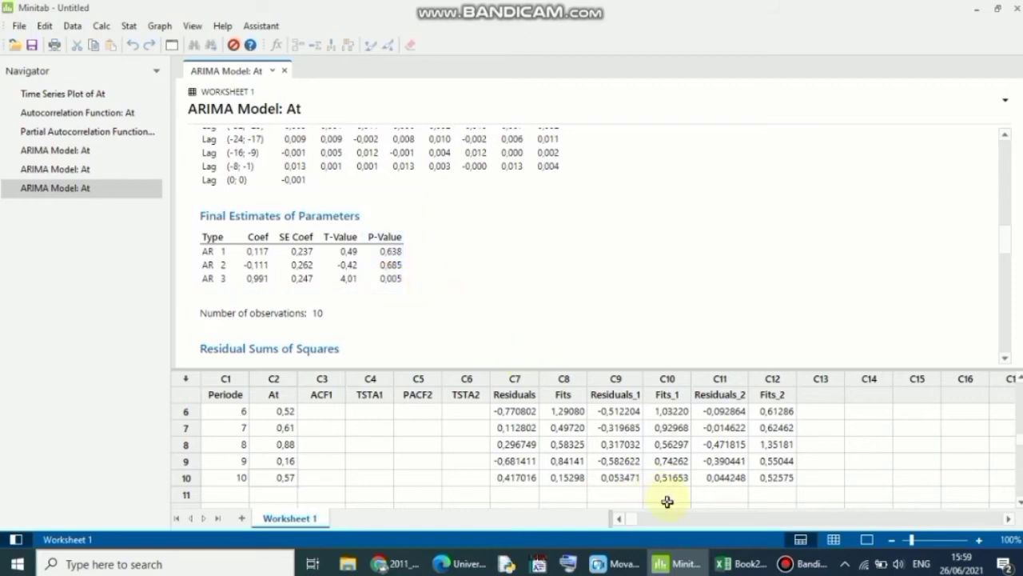
Switch to the Excel workbook and check its years and At data, and compare its ft1 column with Minitab's Fits column
click(722, 566)
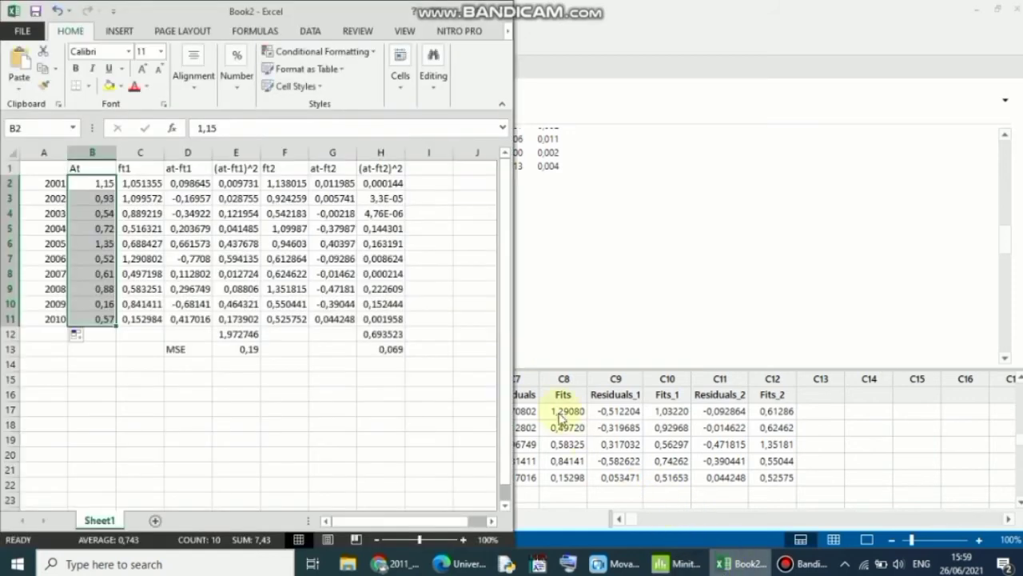
click(103, 187)
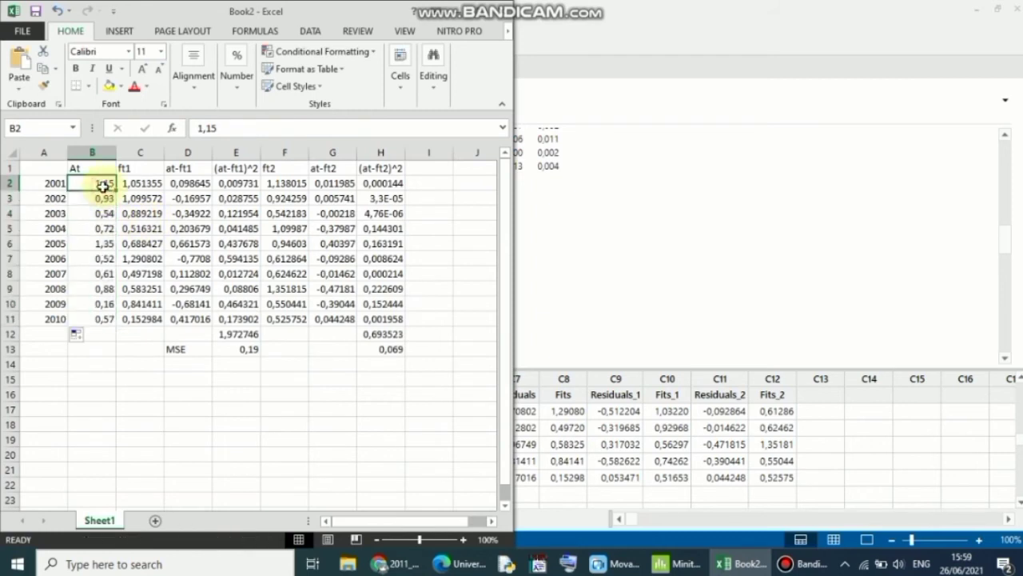
click(52, 181)
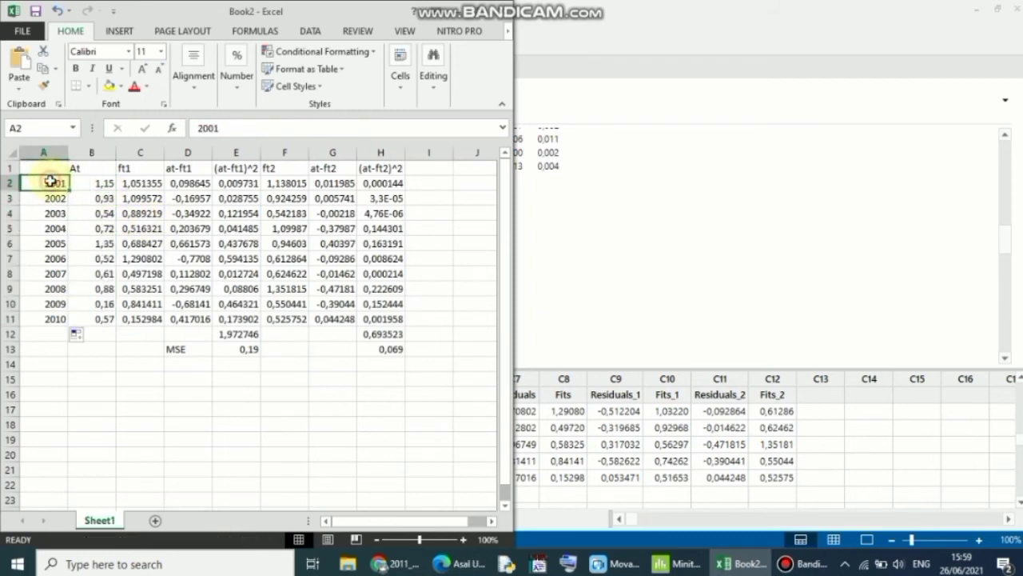
click(61, 319)
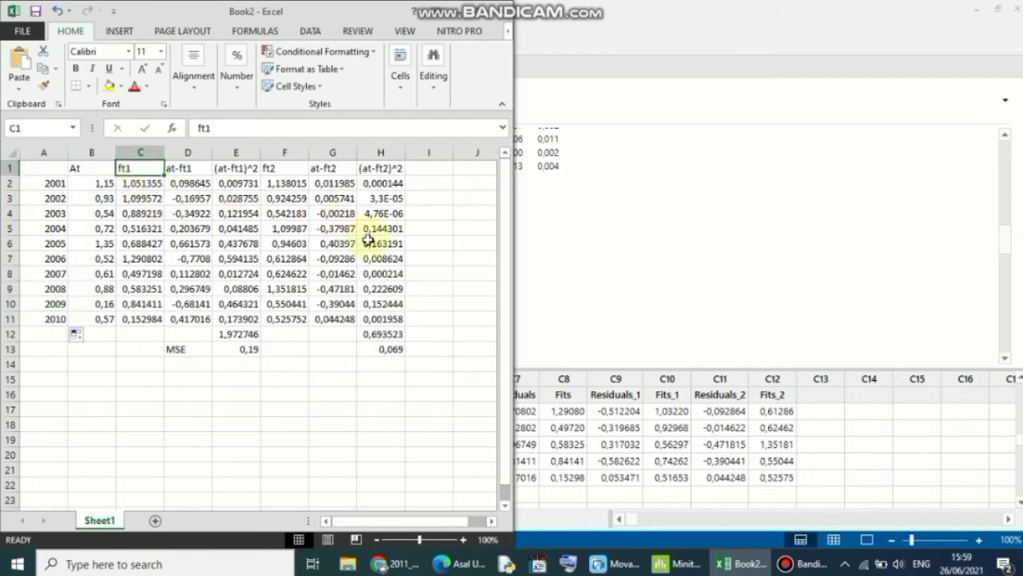
click(562, 291)
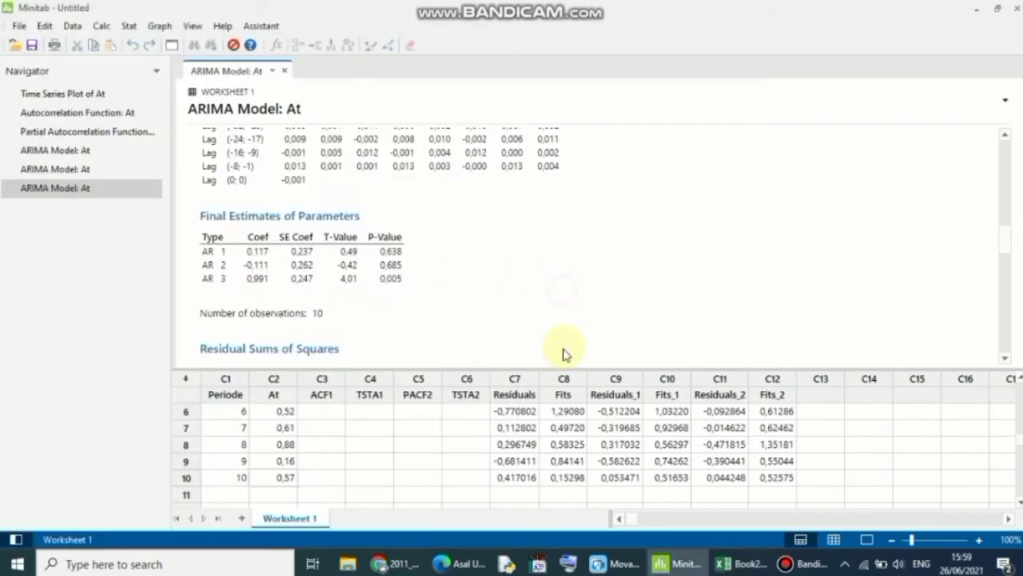
click(564, 394)
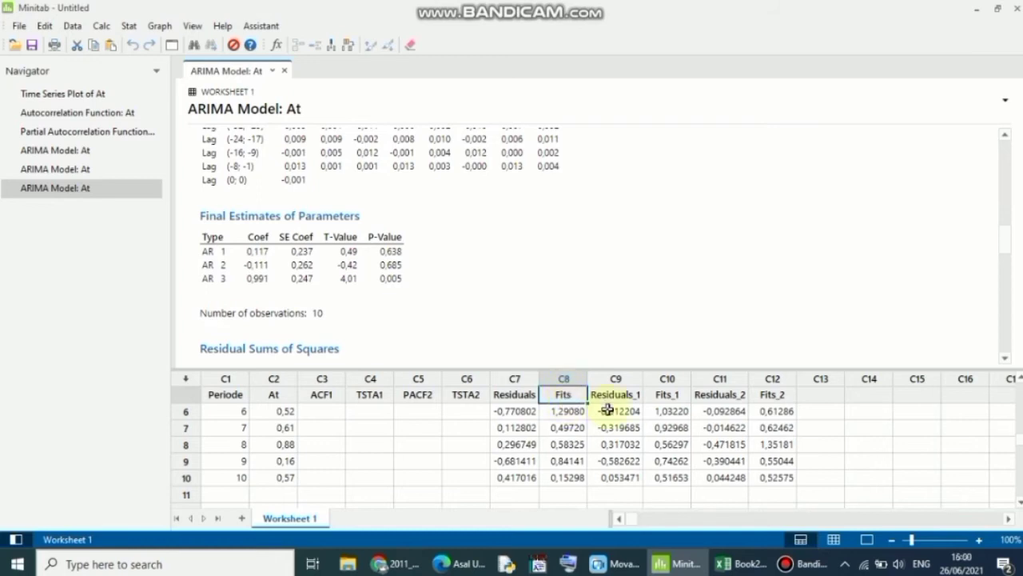
click(743, 564)
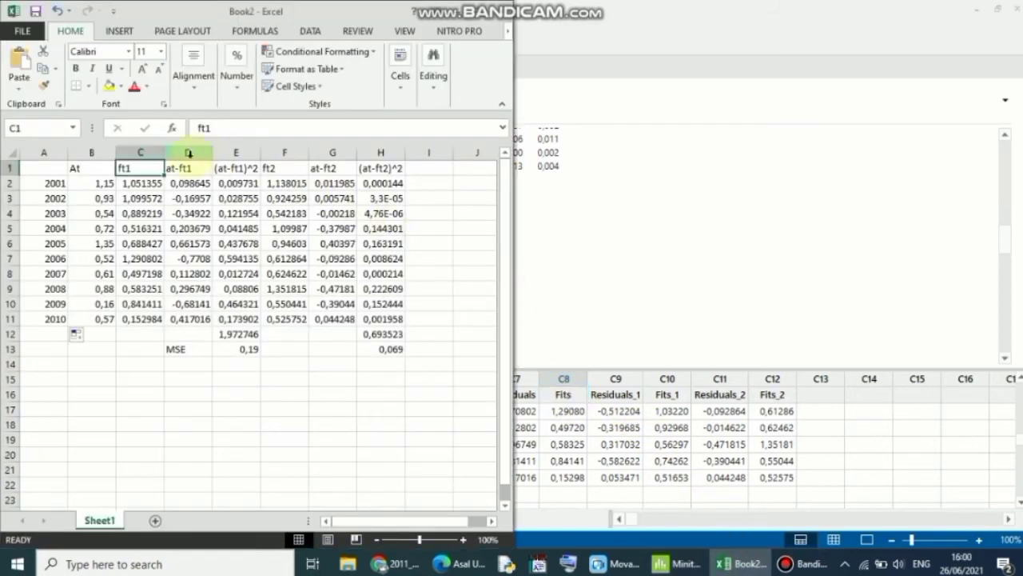
click(151, 182)
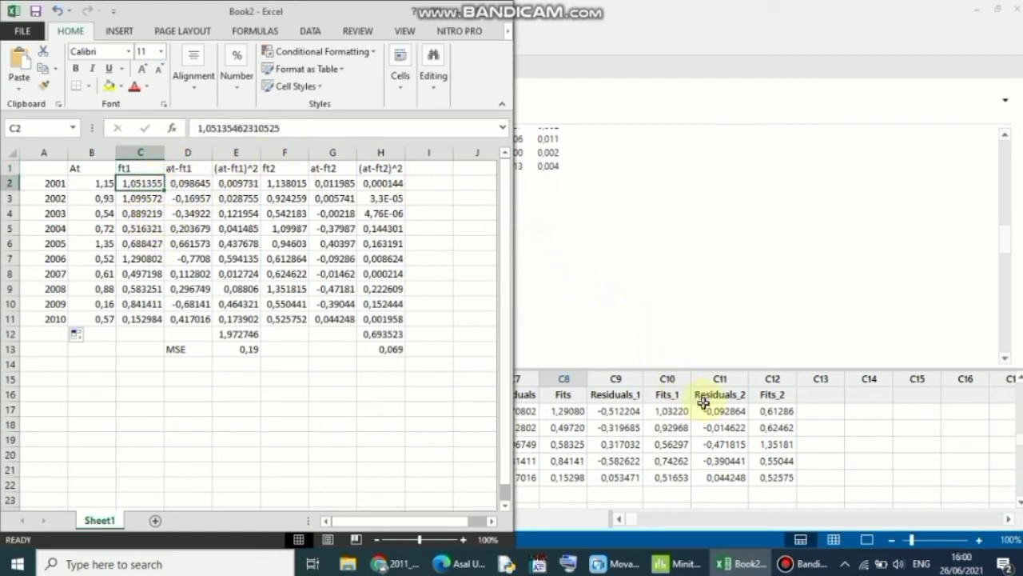
Compare Minitab's Fits_2 column with the ft2 column in the Excel workbook
click(779, 394)
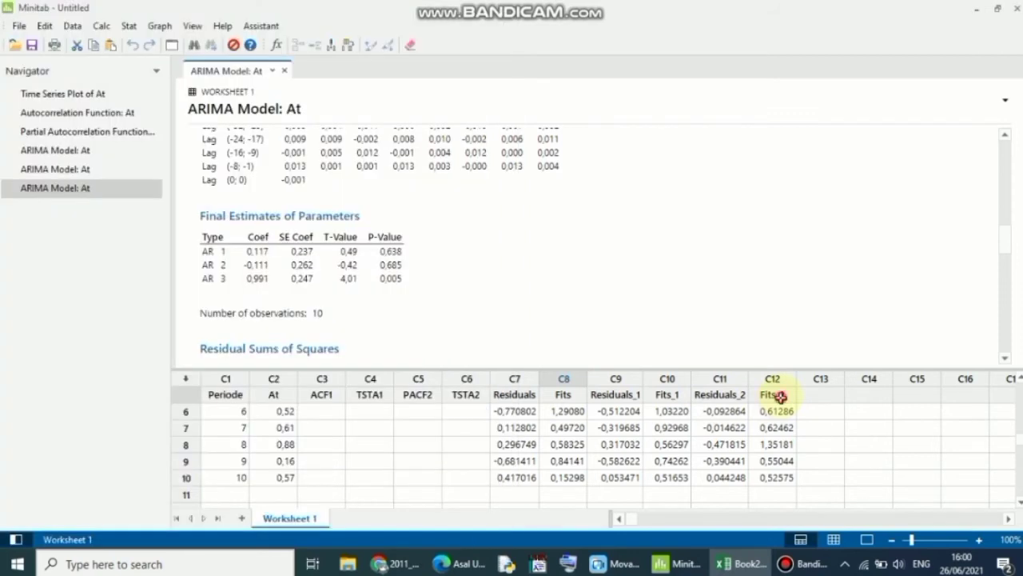
click(784, 395)
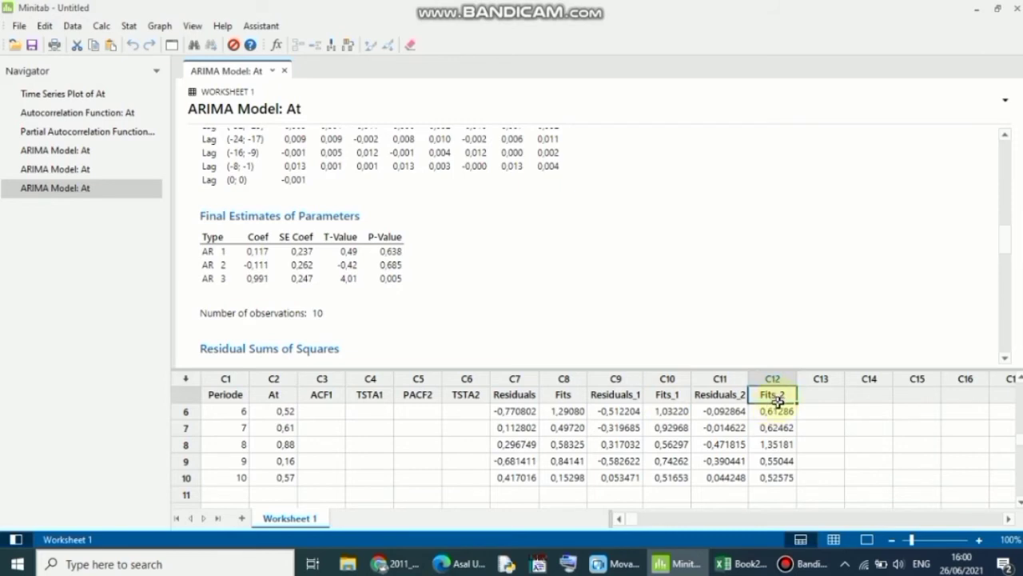
click(736, 562)
click(284, 182)
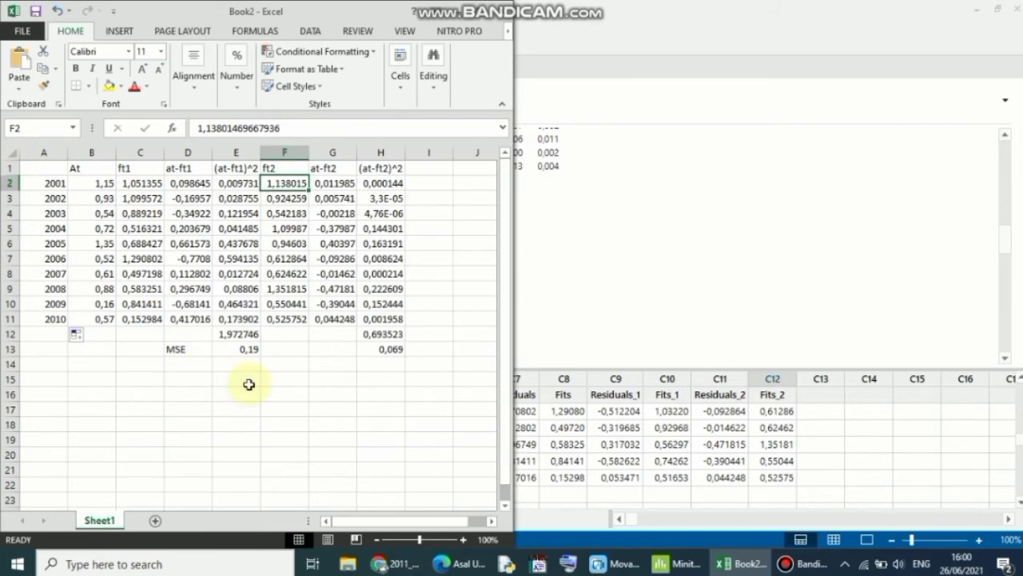
Examine the error, squared-error and sum formulas for ft1, and compare the MSE values of ft1 and ft2
click(197, 182)
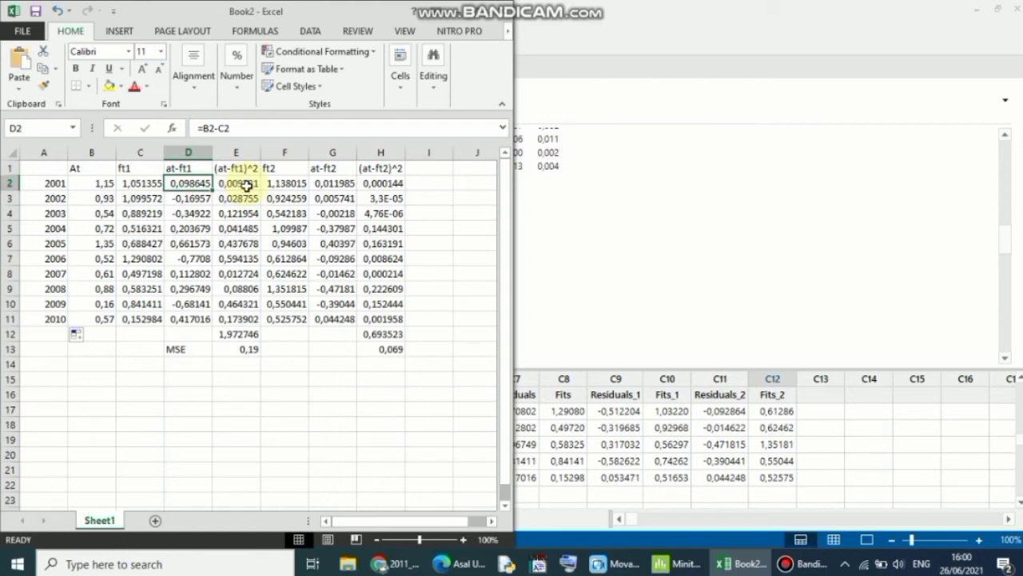
click(244, 185)
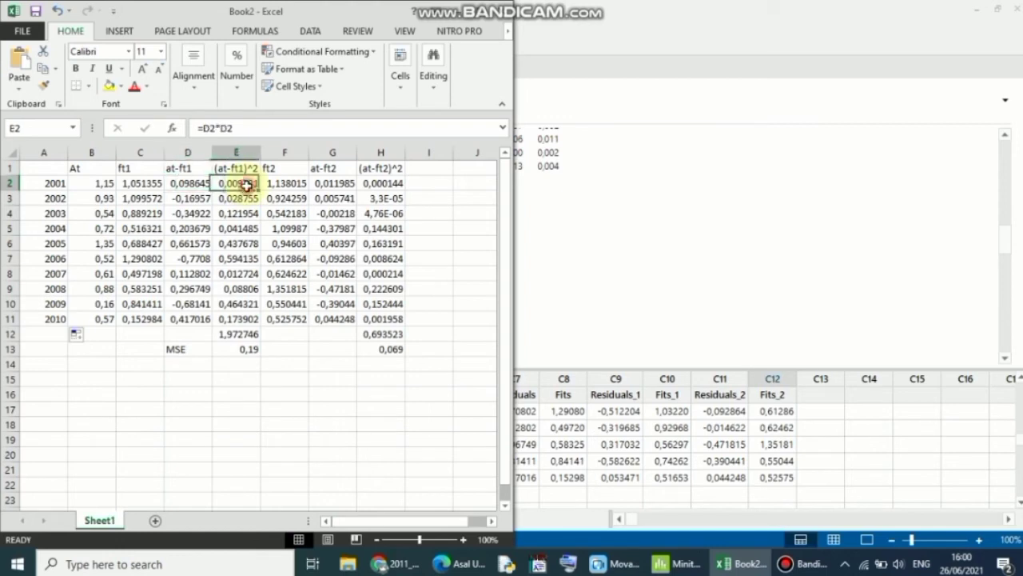
click(240, 334)
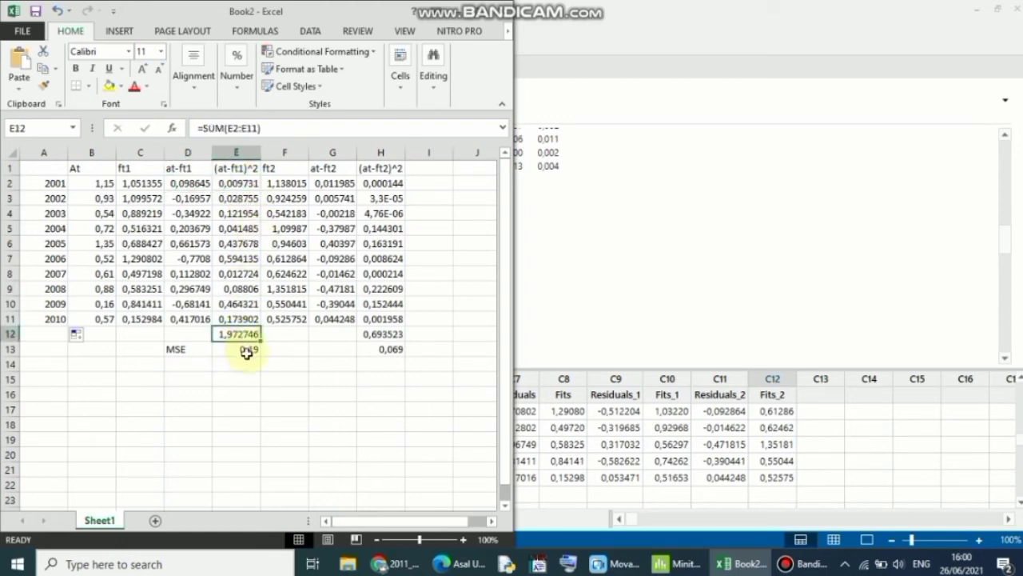
click(245, 349)
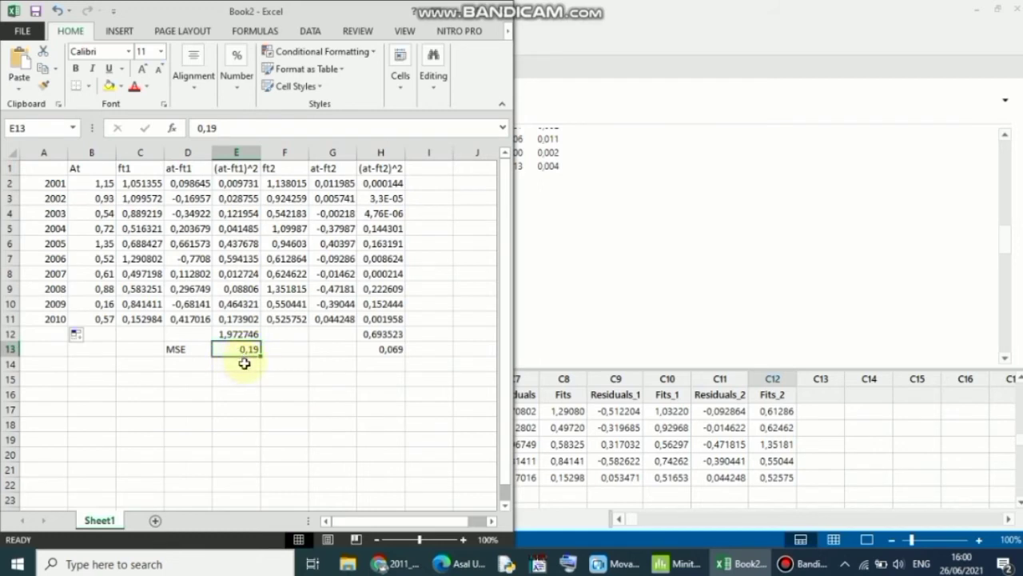
click(377, 350)
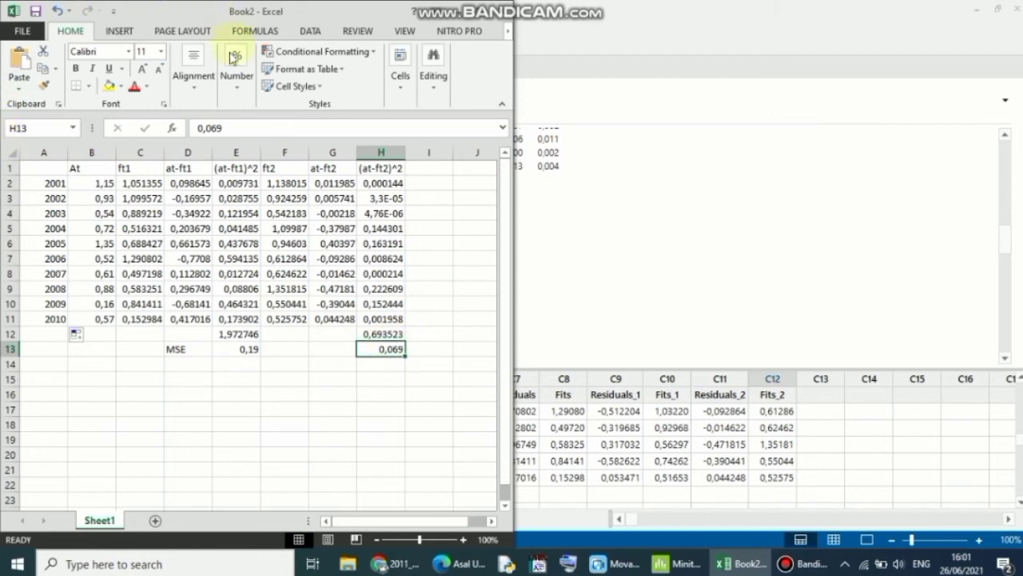
Return to Minitab and set up the third-order ARIMA model of At to forecast with lead 5, storing the forecasts in C13
click(582, 254)
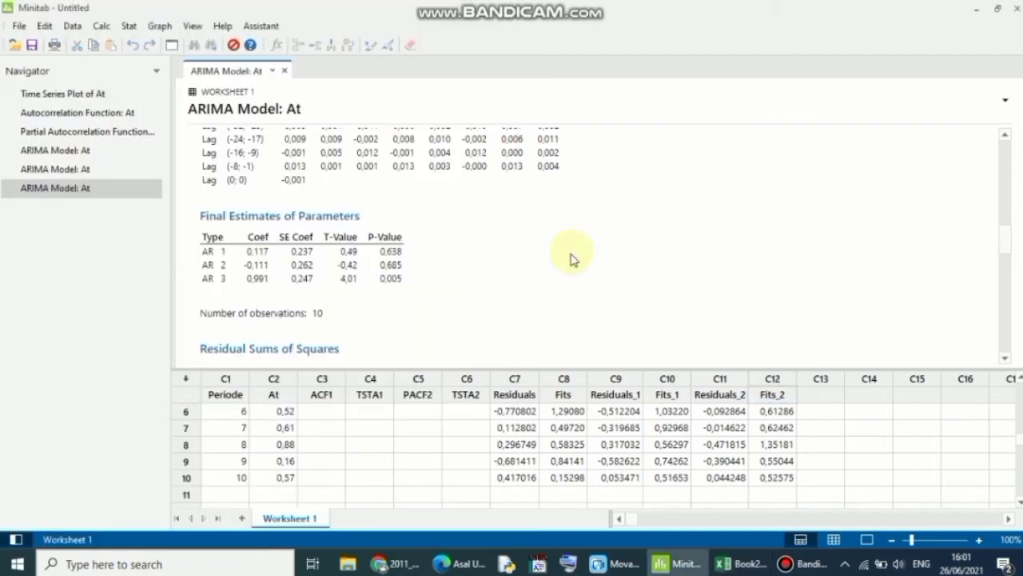
click(129, 26)
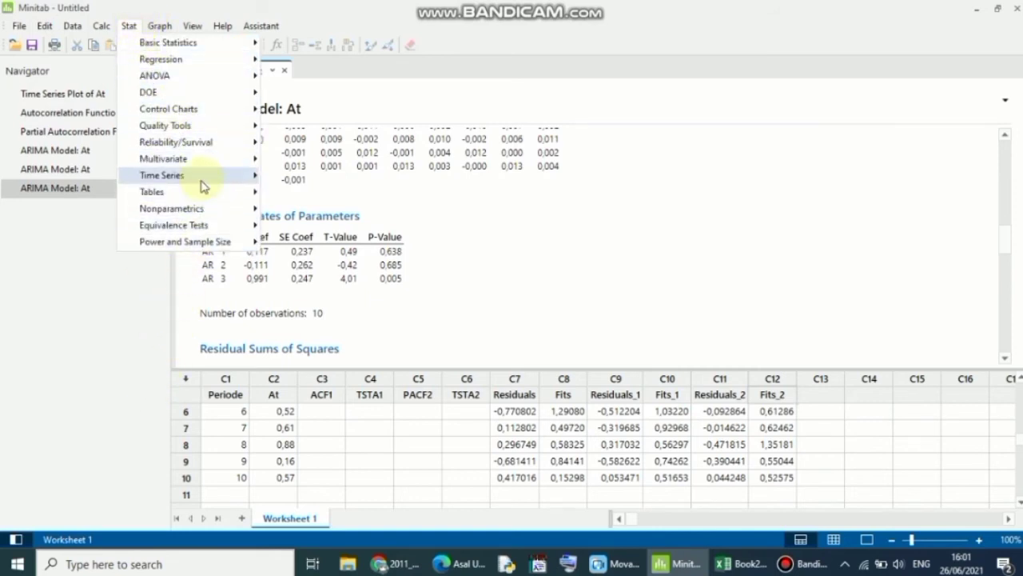
mouse_move(202, 184)
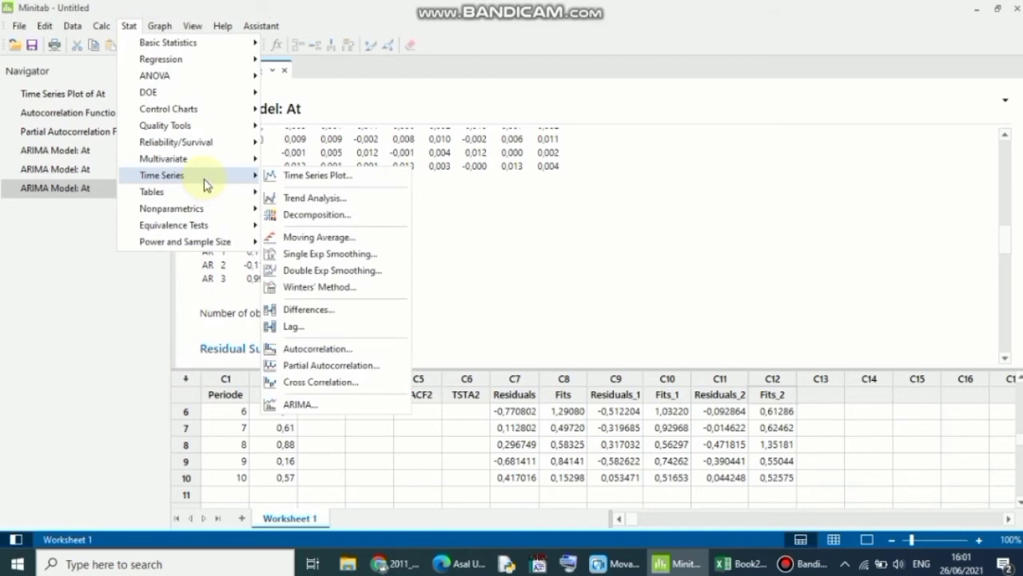
mouse_move(252, 191)
click(296, 405)
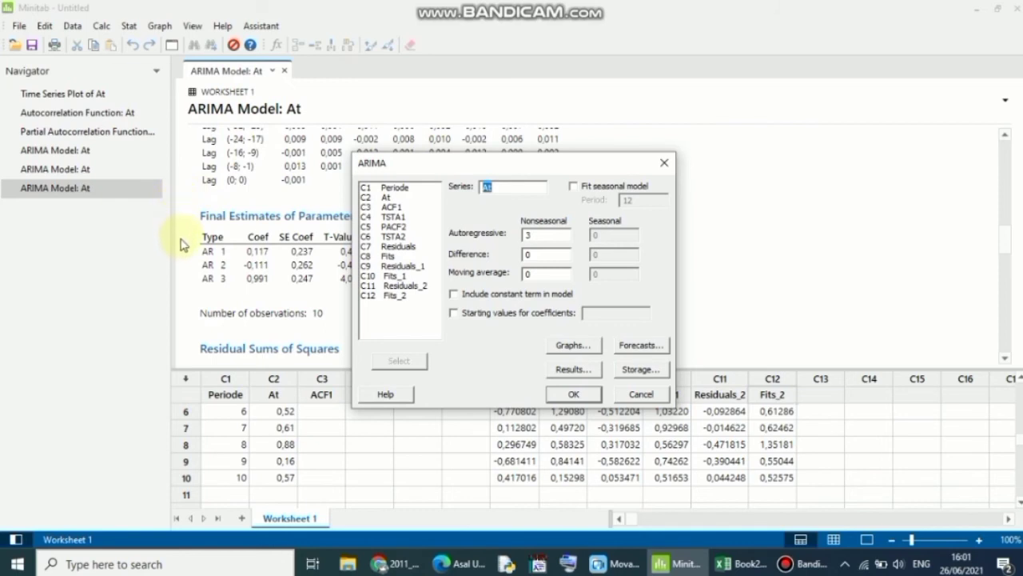
click(637, 345)
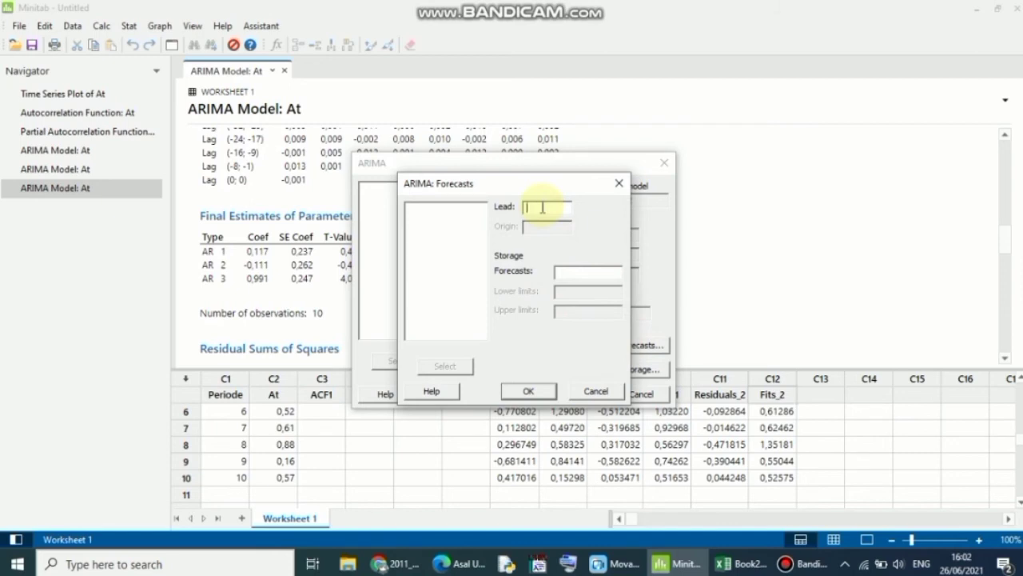
text(5)
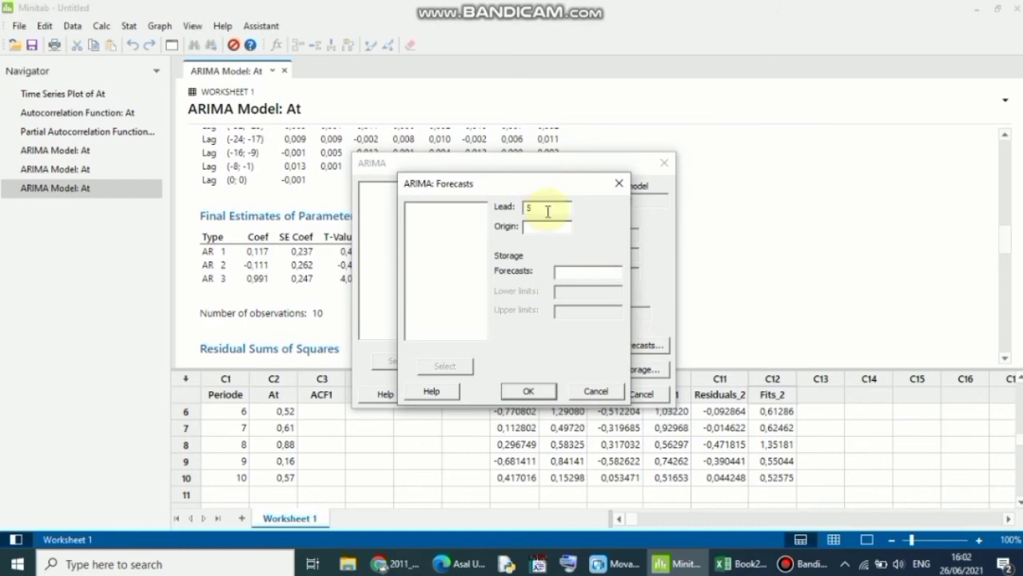
click(569, 270)
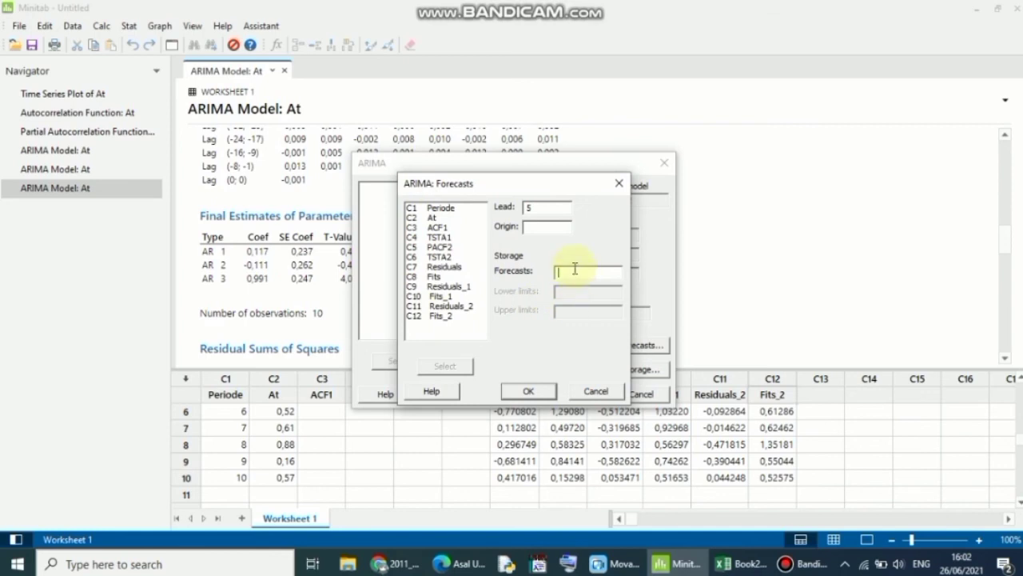
text(zC)
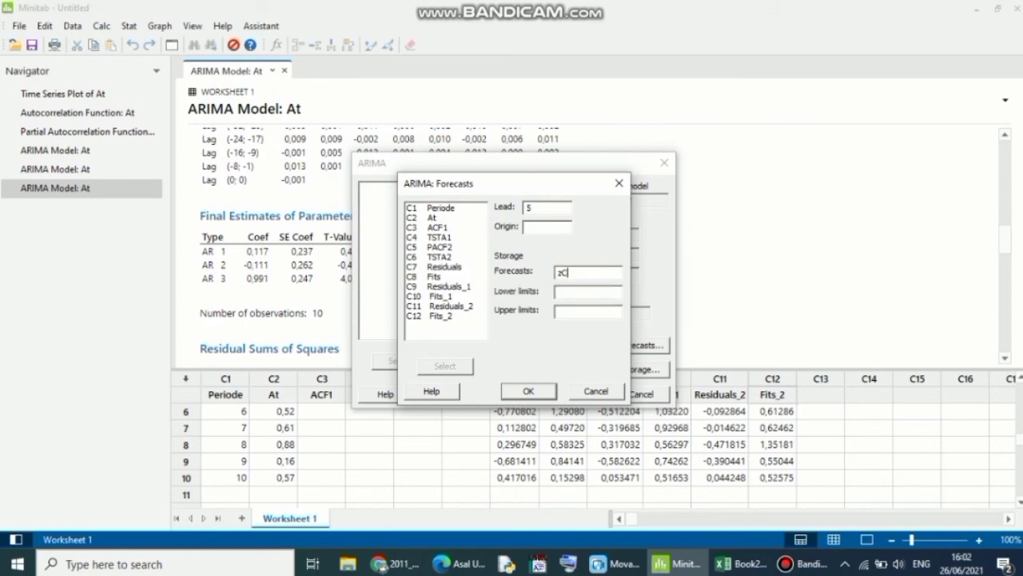
key(BackSpace)
key(BackSpace)
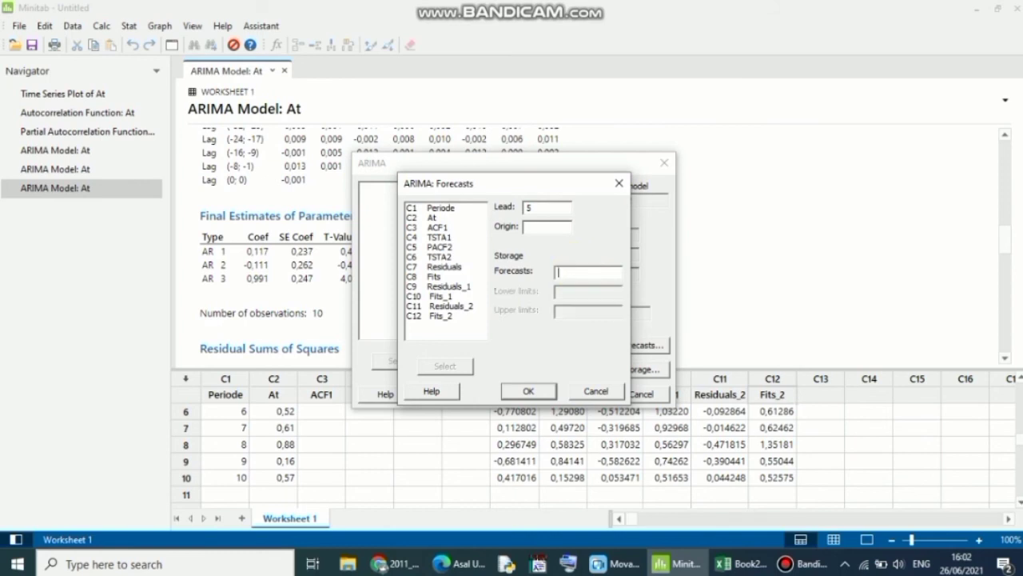
text(C)
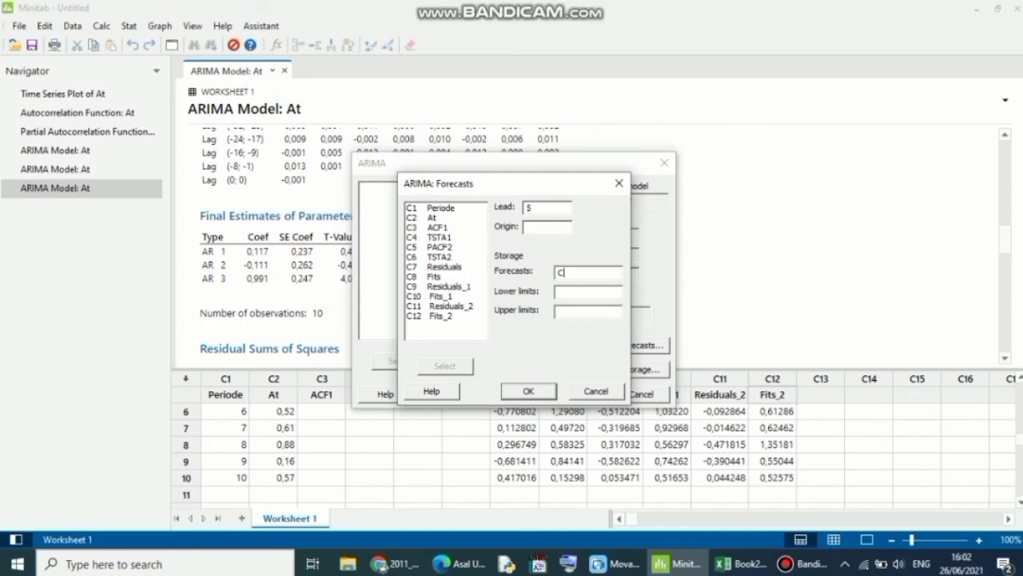
text(13)
click(528, 390)
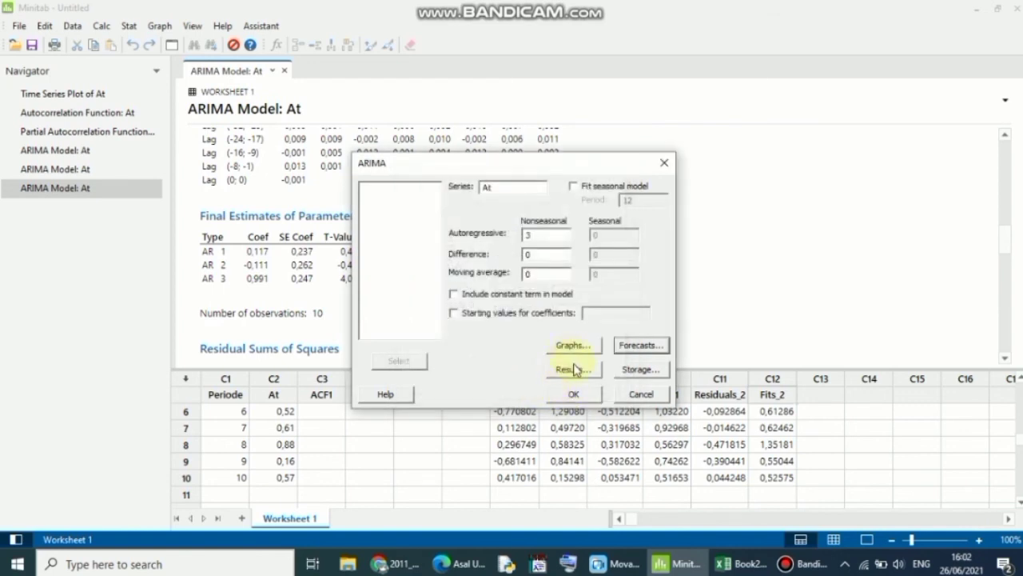
Turn off the ACF and PACF plots of the residuals for this ARIMA run
click(572, 345)
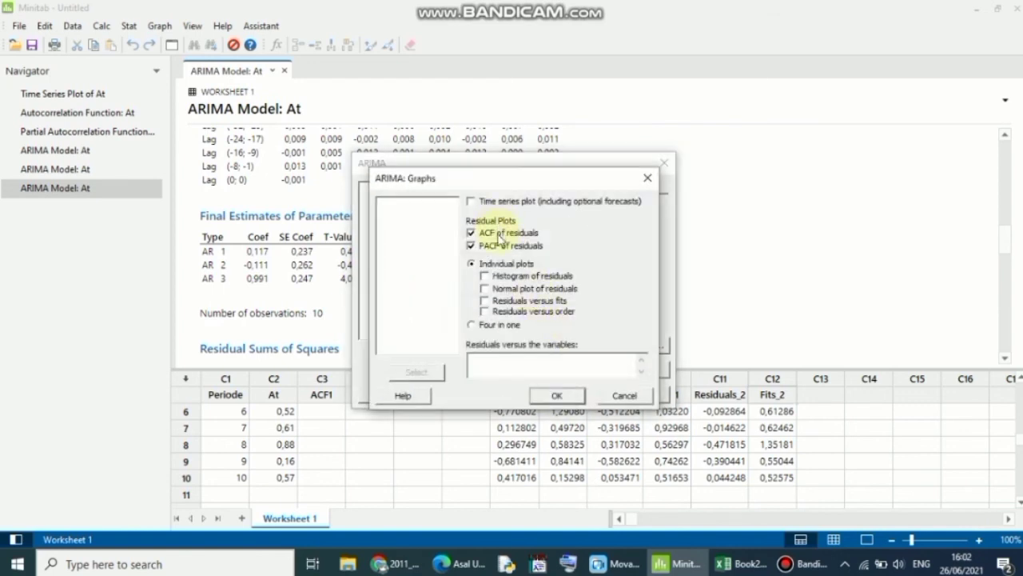
click(497, 234)
click(497, 246)
click(560, 395)
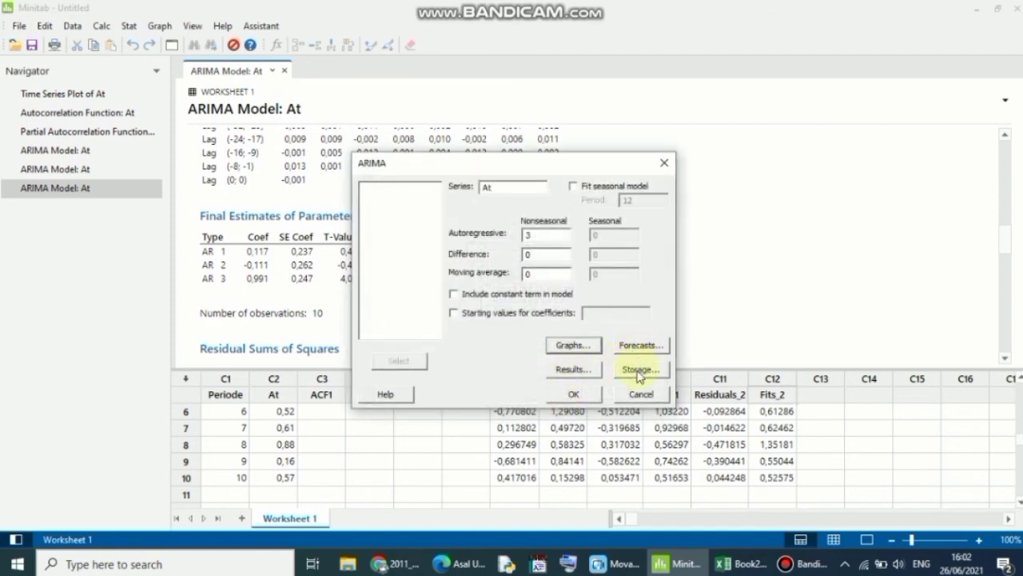
Turn off storage of the residuals and fits, and run the ARIMA model
click(638, 369)
click(454, 265)
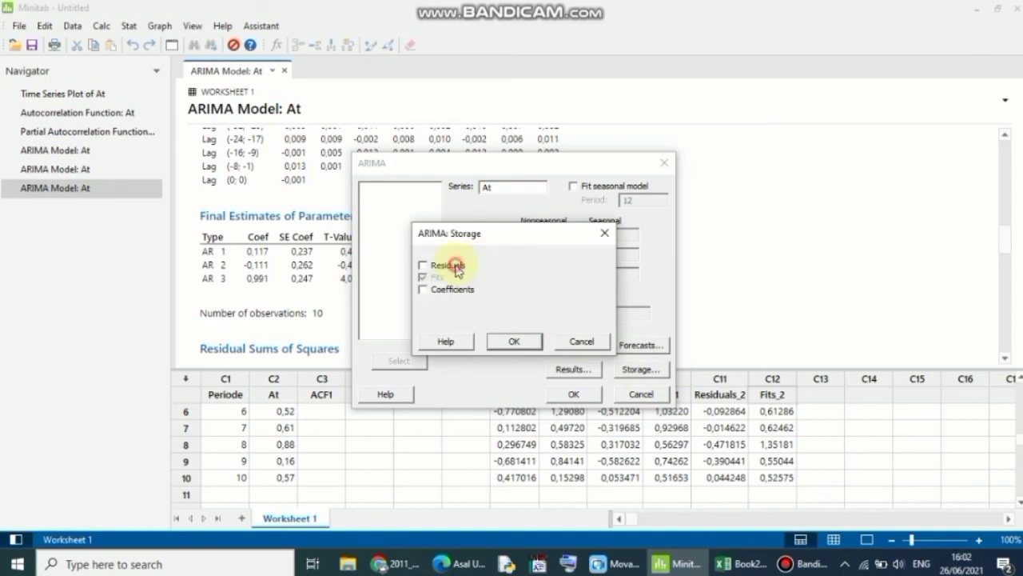
click(423, 266)
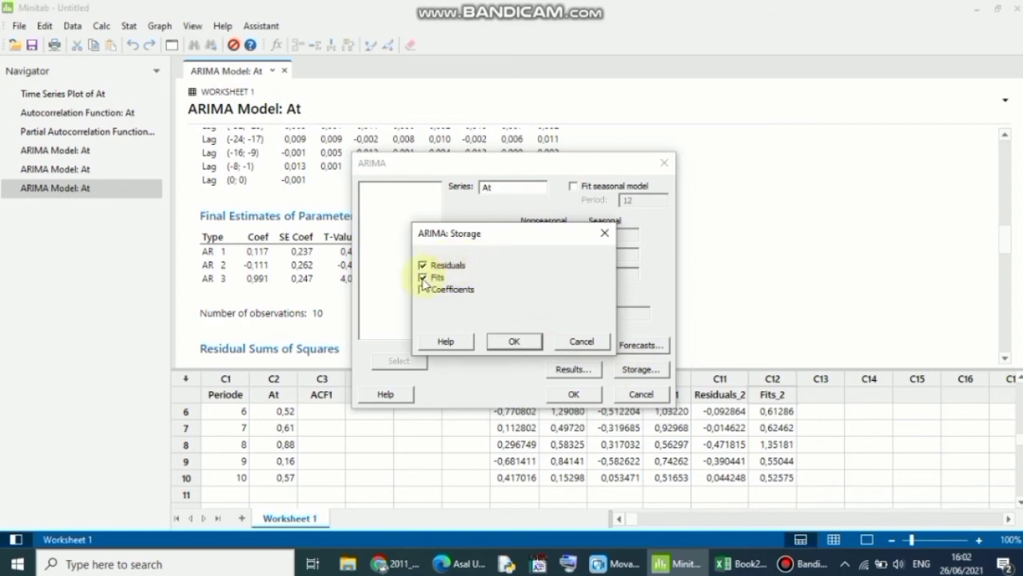
click(422, 265)
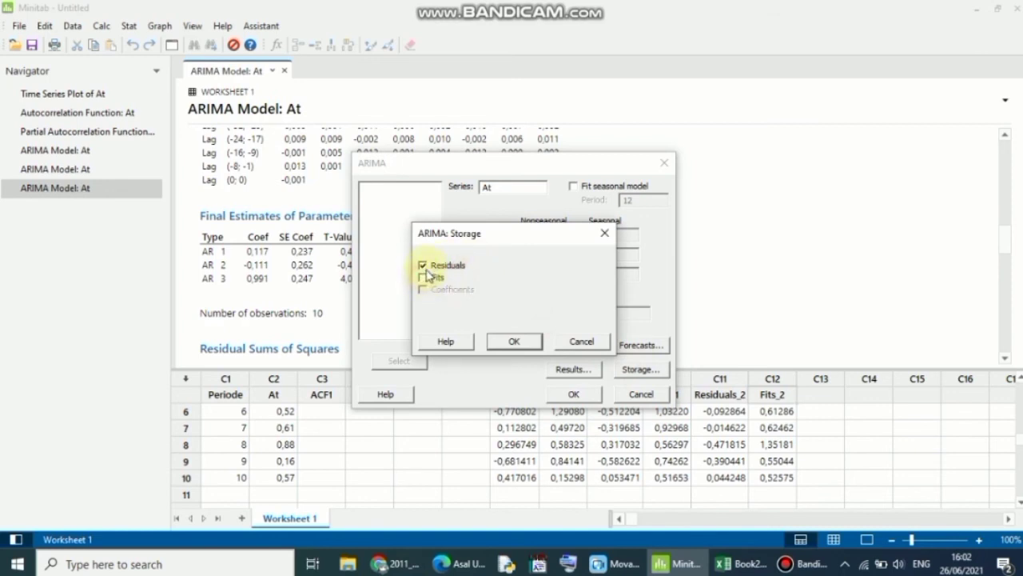
click(525, 345)
click(570, 393)
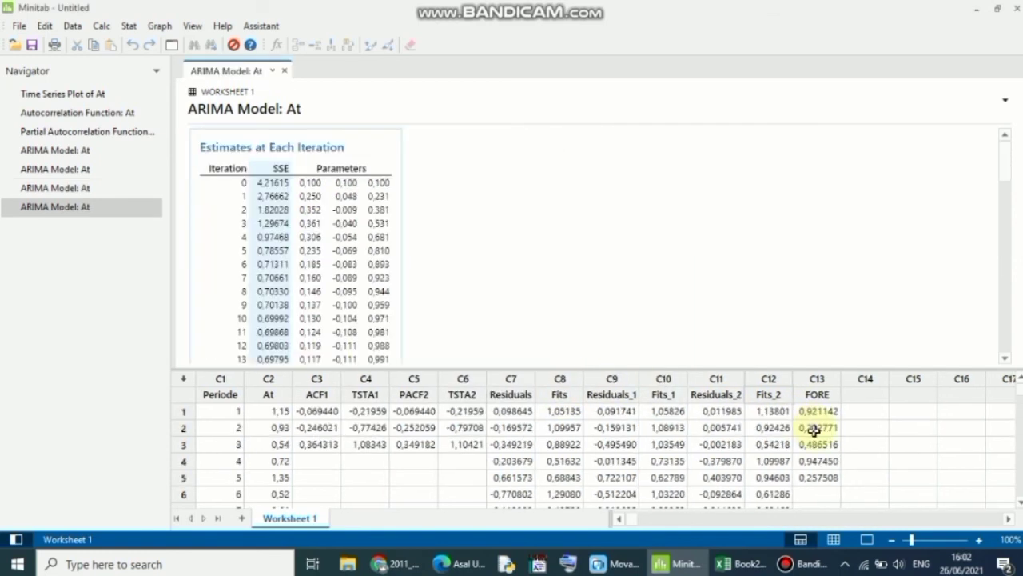
Read through the forecast values in the FORE column one period at a time
click(831, 411)
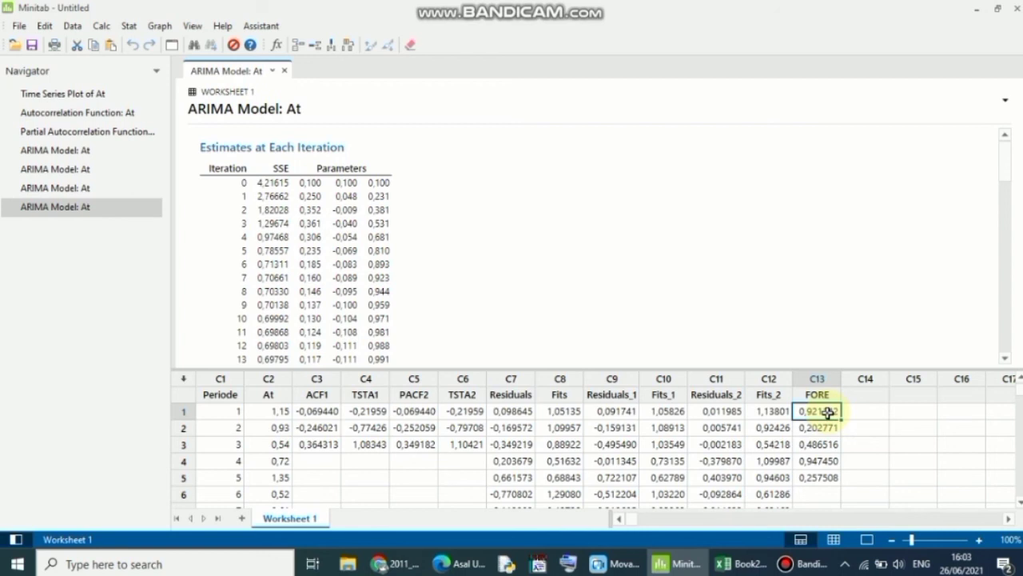
key(Down)
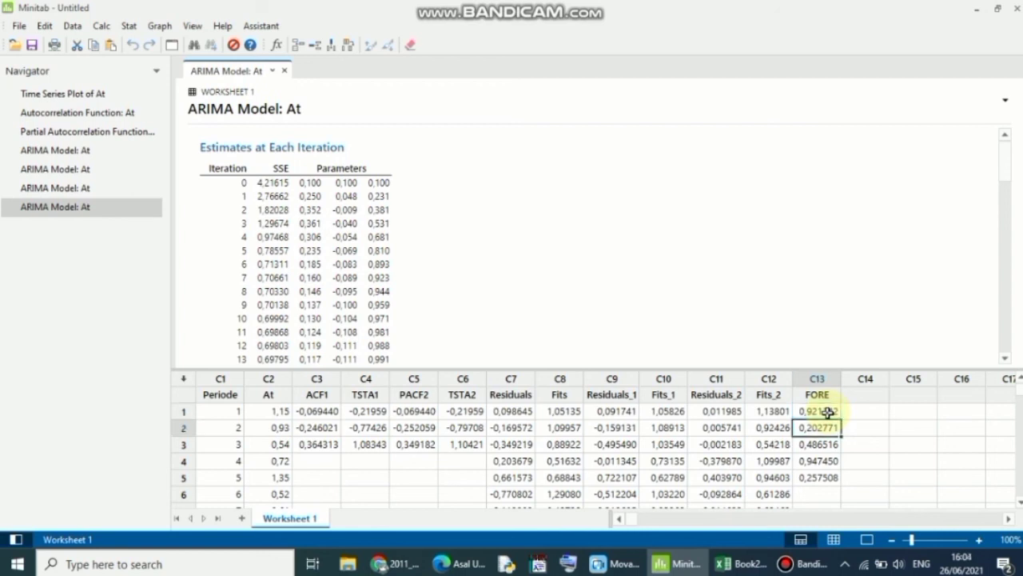
key(Down)
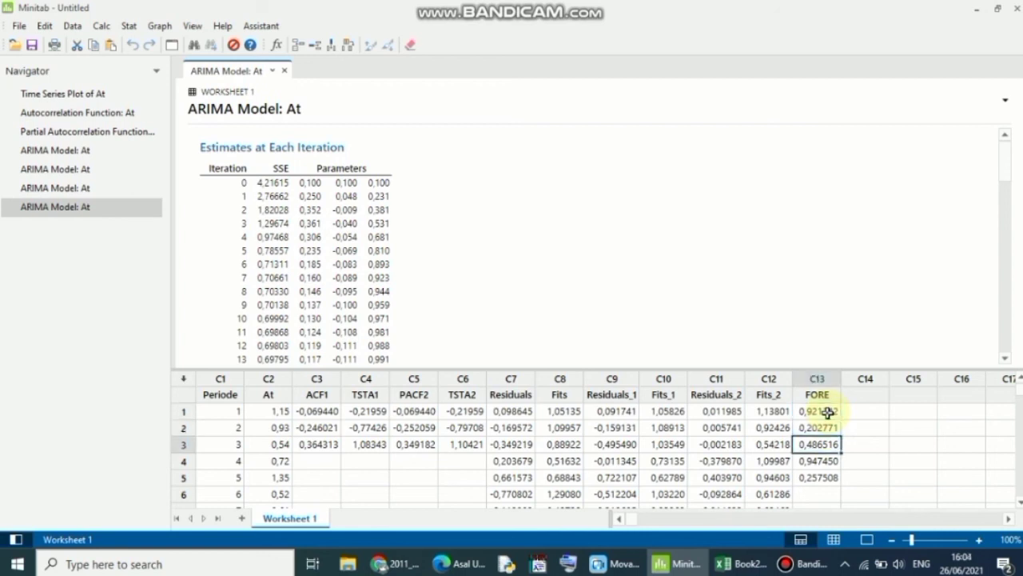